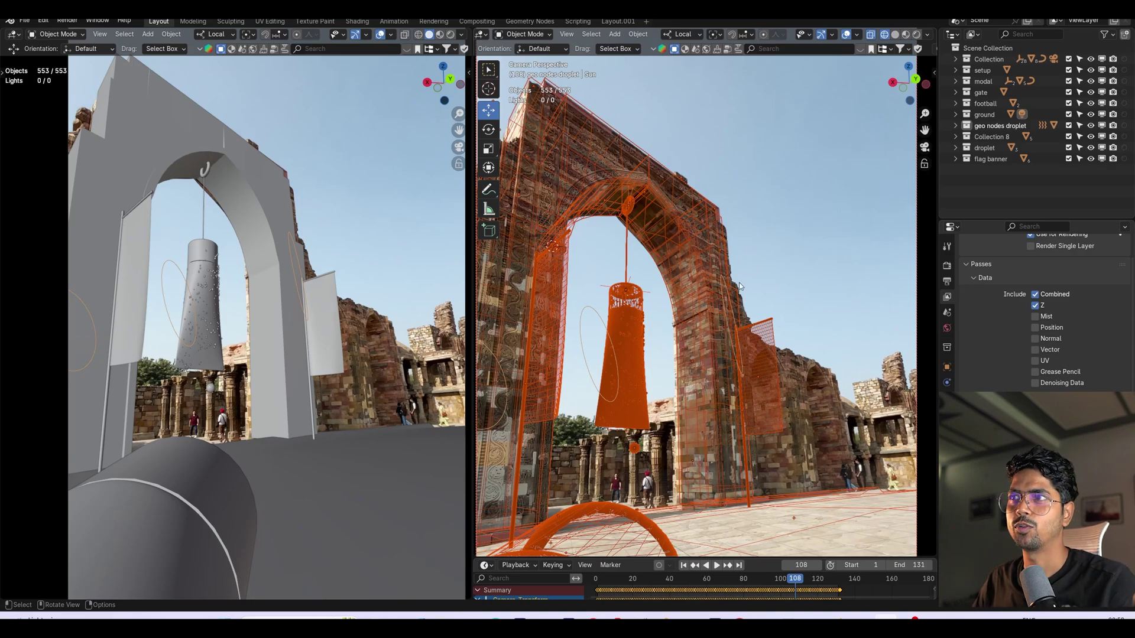
Examine the hanging tube and its water droplets up close in the rendered camera view
{"action": "scroll", "coordinate": [660, 402], "scroll_direction": "up", "scroll_amount": 6}
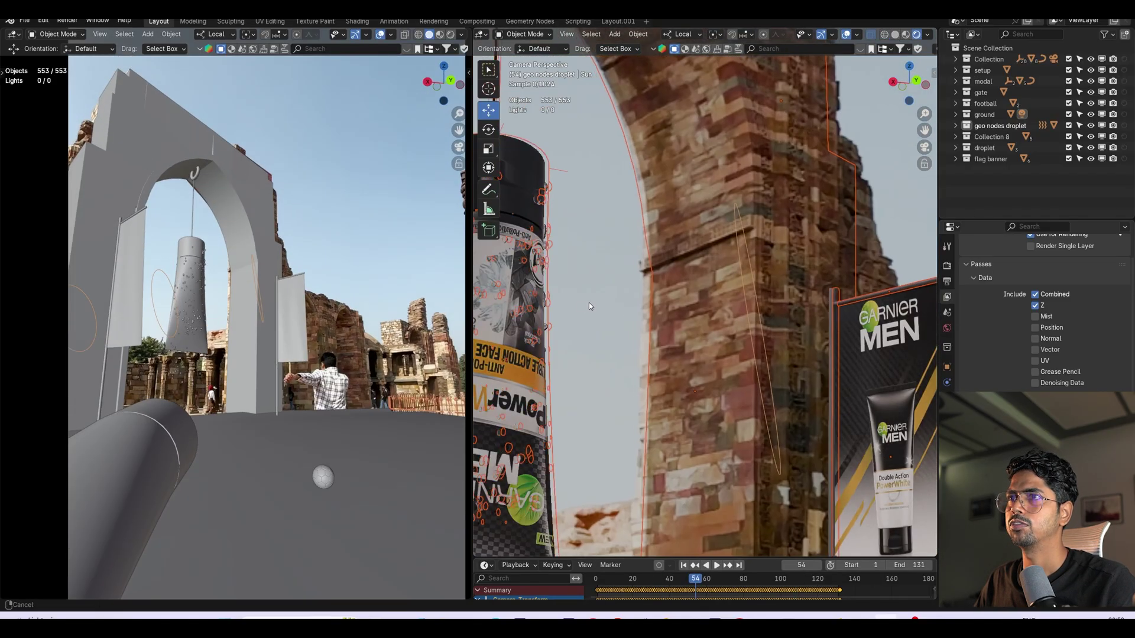
{"action": "scroll", "coordinate": [588, 303], "scroll_direction": "up", "scroll_amount": 3}
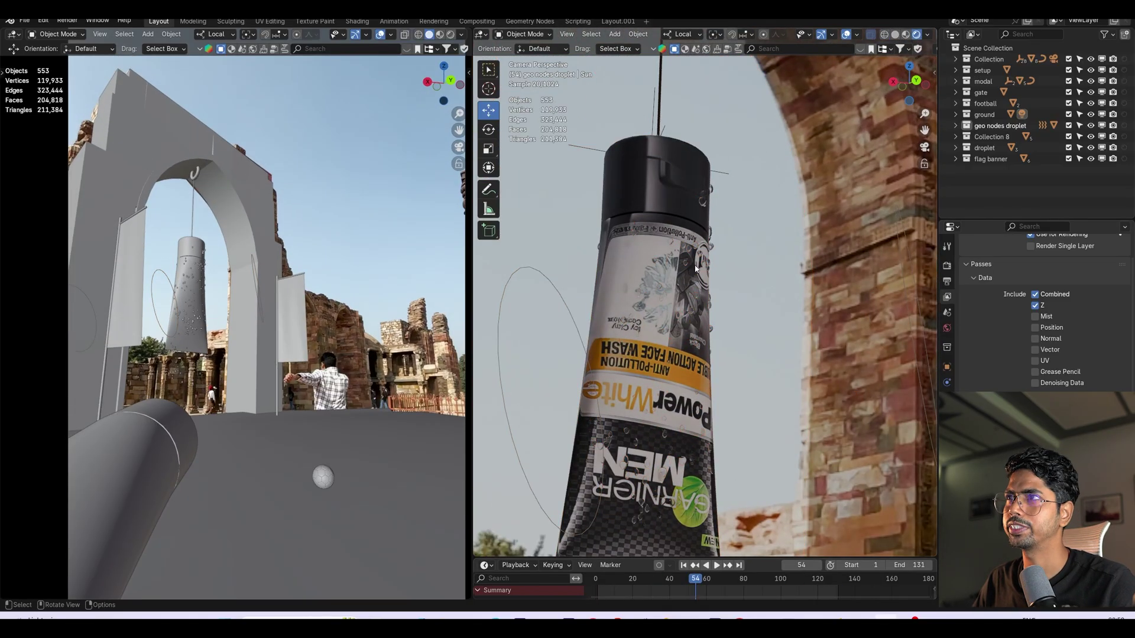
{"action": "scroll", "coordinate": [706, 363], "scroll_direction": "down", "scroll_amount": 4}
{"action": "middle_click_drag", "start_coordinate": [692, 498], "coordinate": [670, 346], "text": "shift"}
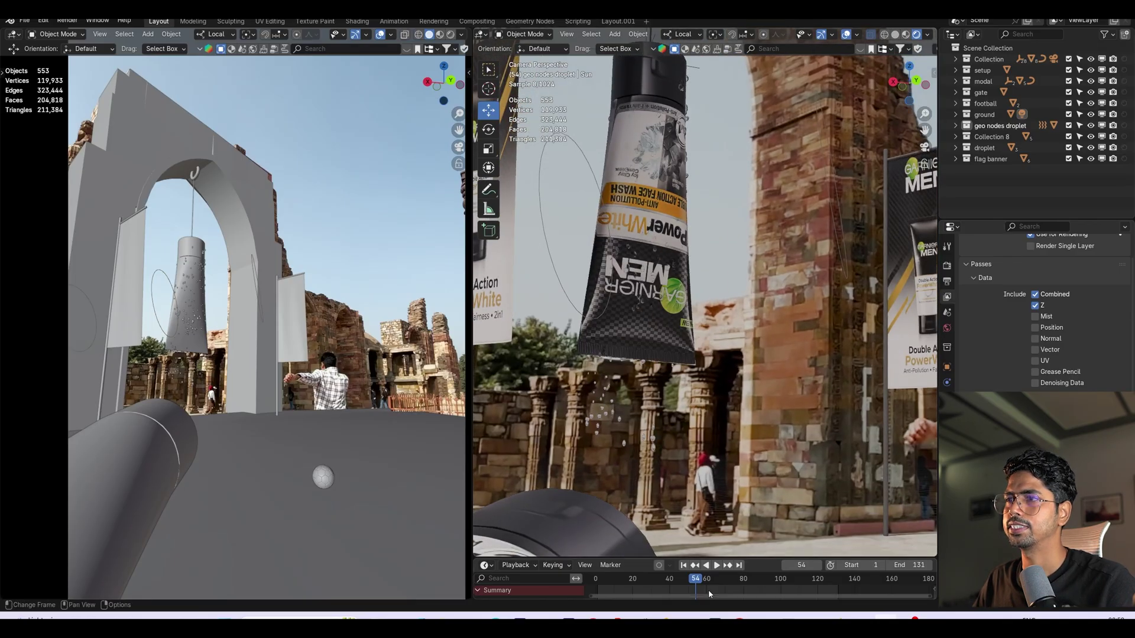
Play the animation and scrub to frame 101 to examine the droplets as the football reaches the tube
{"action": "key", "text": "space"}
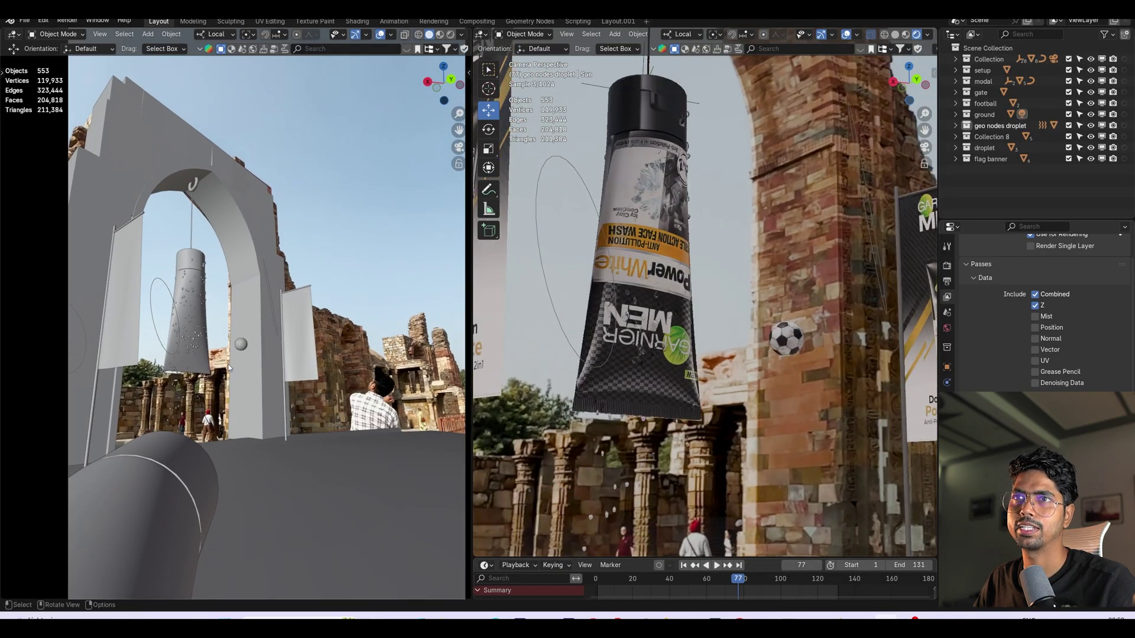
{"action": "scroll", "coordinate": [228, 368], "scroll_direction": "up", "scroll_amount": 3}
{"action": "left_click_drag", "start_coordinate": [738, 582], "coordinate": [782, 568]}
{"action": "scroll", "coordinate": [719, 321], "scroll_direction": "down", "scroll_amount": 1}
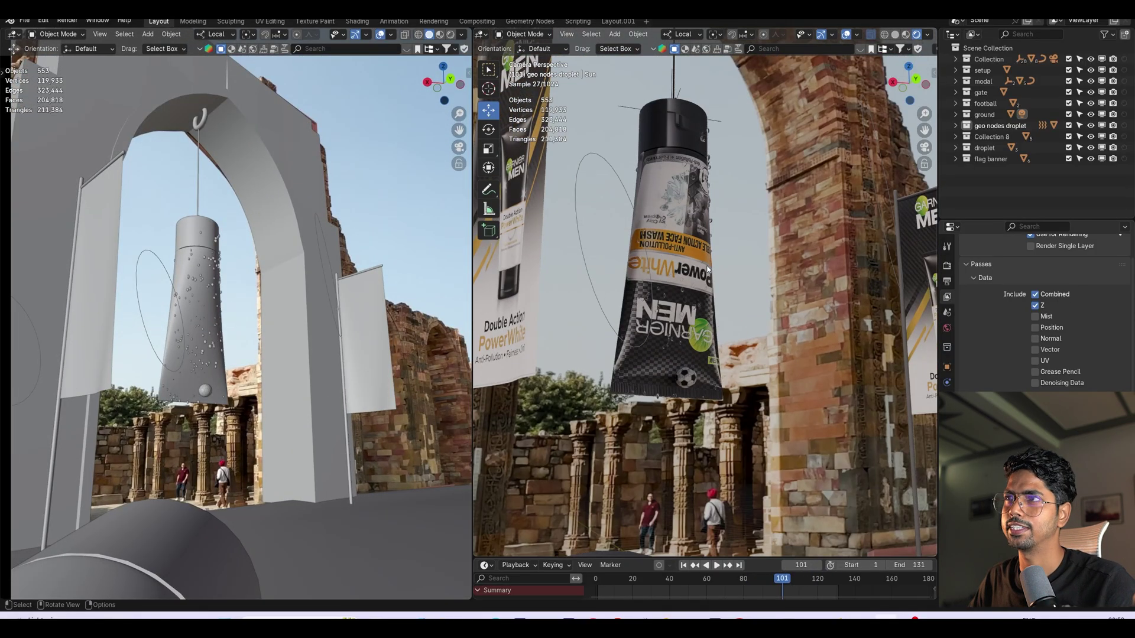
{"action": "scroll", "coordinate": [711, 334], "scroll_direction": "down", "scroll_amount": 4}
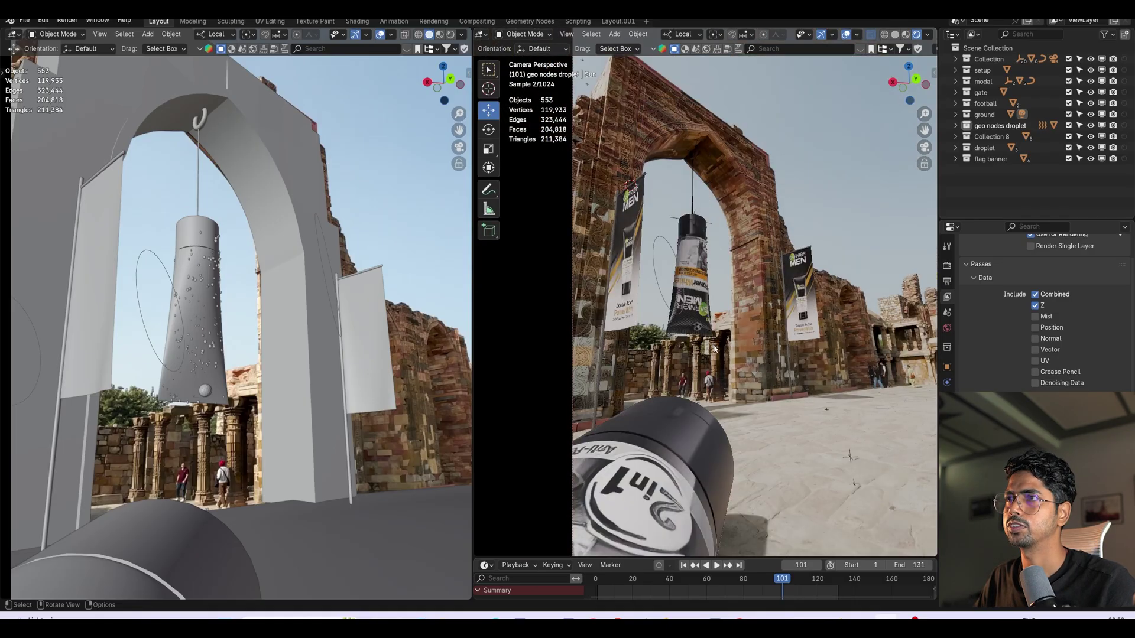
{"action": "middle_click_drag", "start_coordinate": [712, 314], "coordinate": [697, 297], "text": "shift"}
{"action": "scroll", "coordinate": [716, 271], "scroll_direction": "up", "scroll_amount": 3}
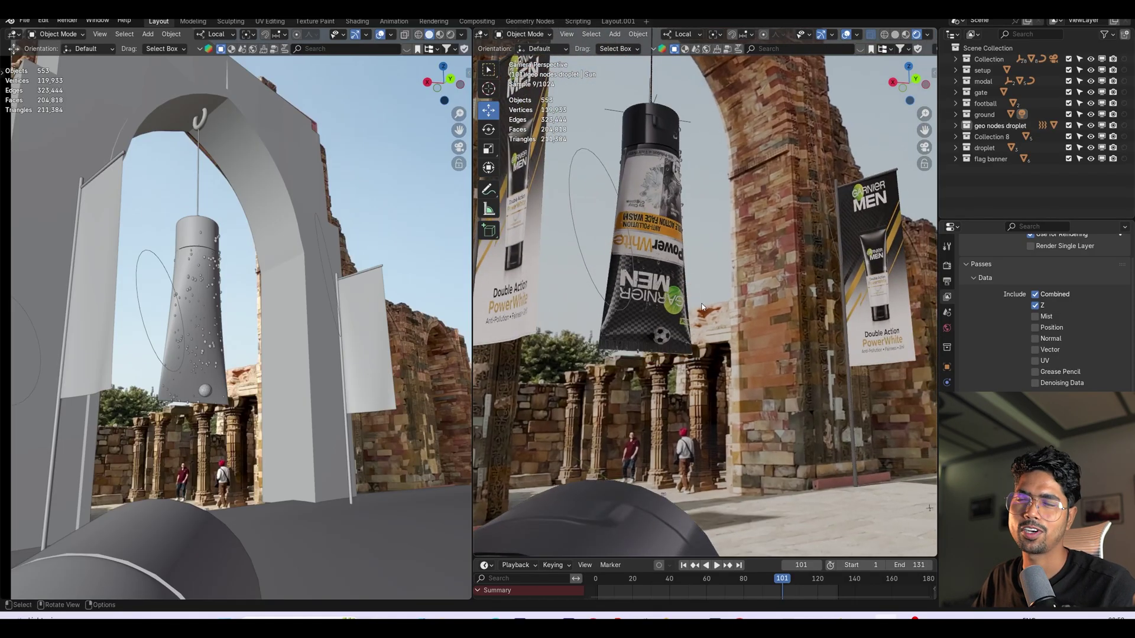
{"action": "scroll", "coordinate": [691, 307], "scroll_direction": "up", "scroll_amount": 3}
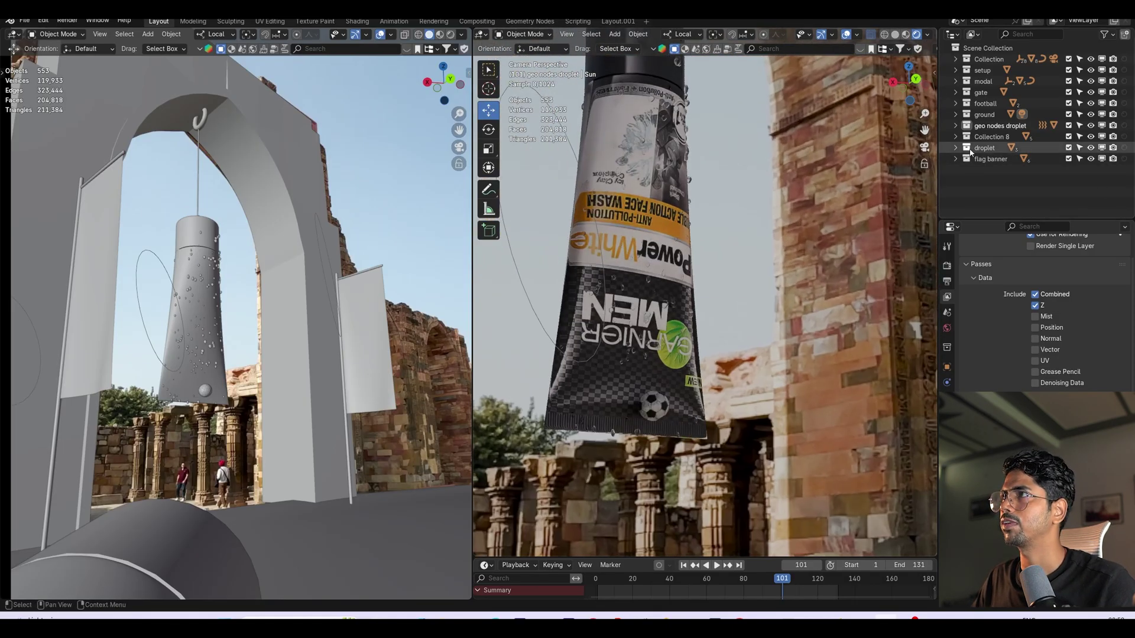
Expand the geo nodes droplet collection, select its instanced droplet object and look over its geometry nodes
{"action": "left_click", "coordinate": [956, 125]}
{"action": "left_click", "coordinate": [1019, 137]}
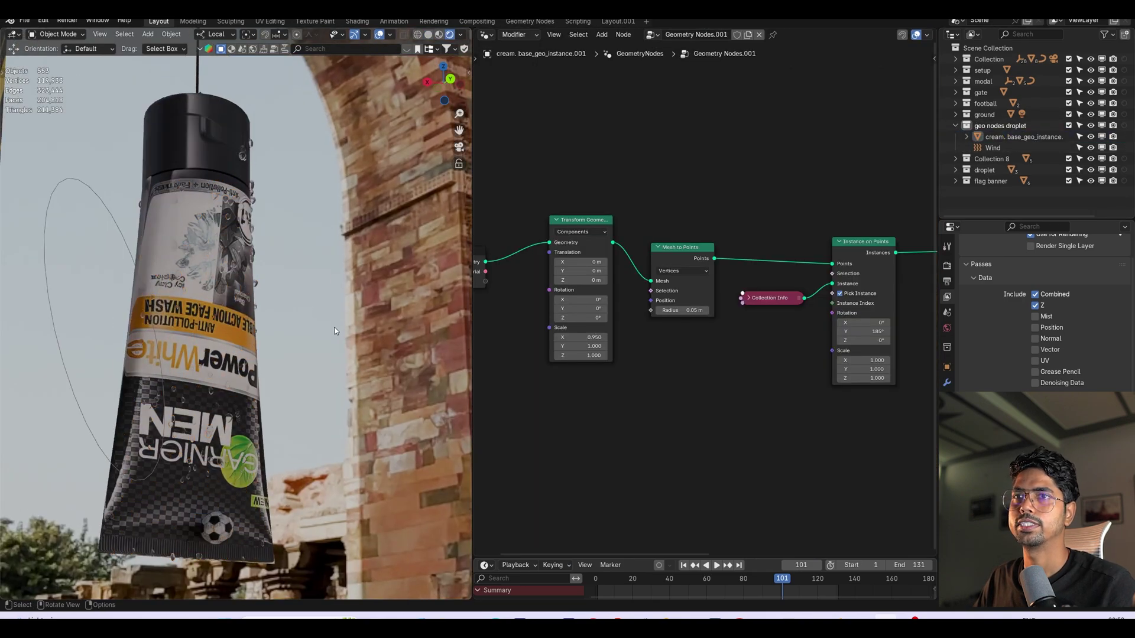
{"action": "middle_click_drag", "start_coordinate": [774, 370], "coordinate": [752, 381]}
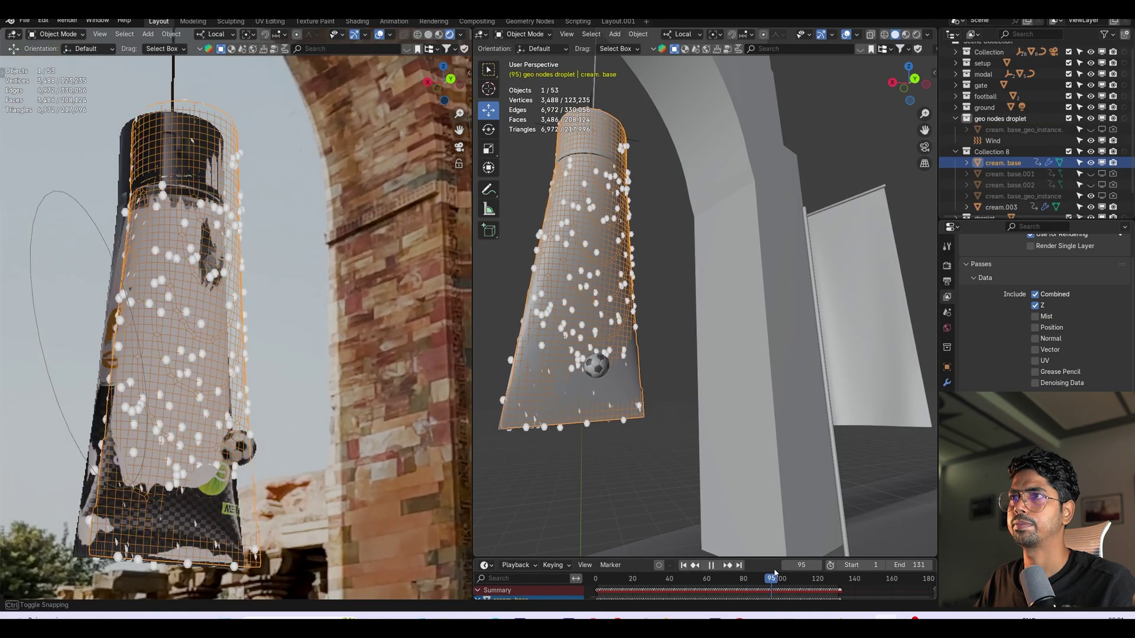
Show the Molecular+ add-on settings of the cream. base emitter
{"action": "key", "text": "n"}
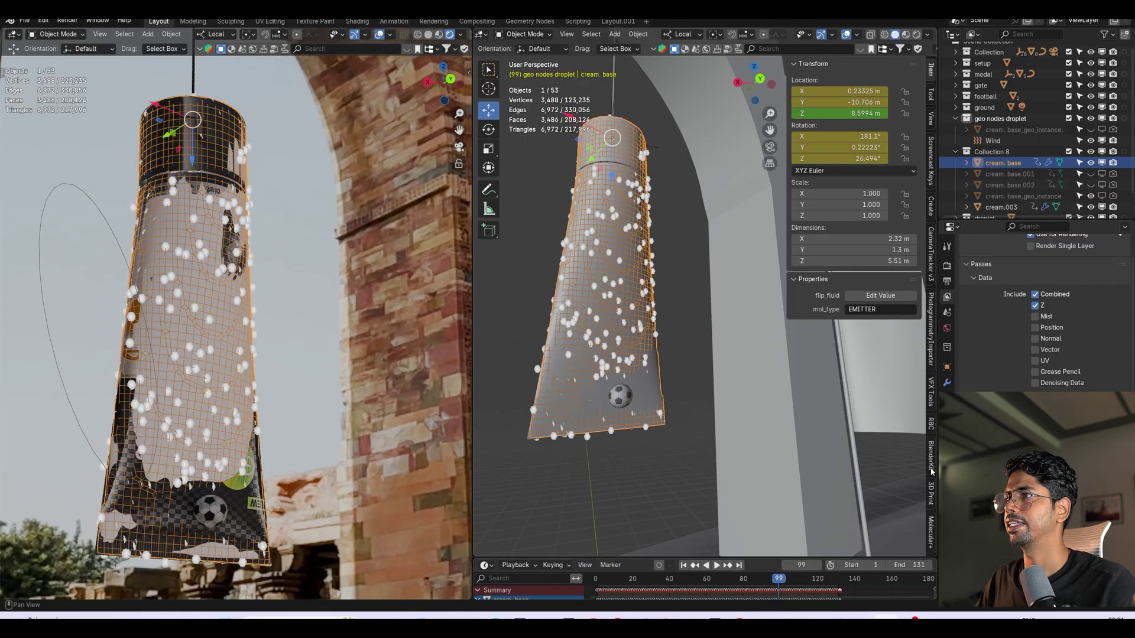
{"action": "left_click", "coordinate": [930, 529]}
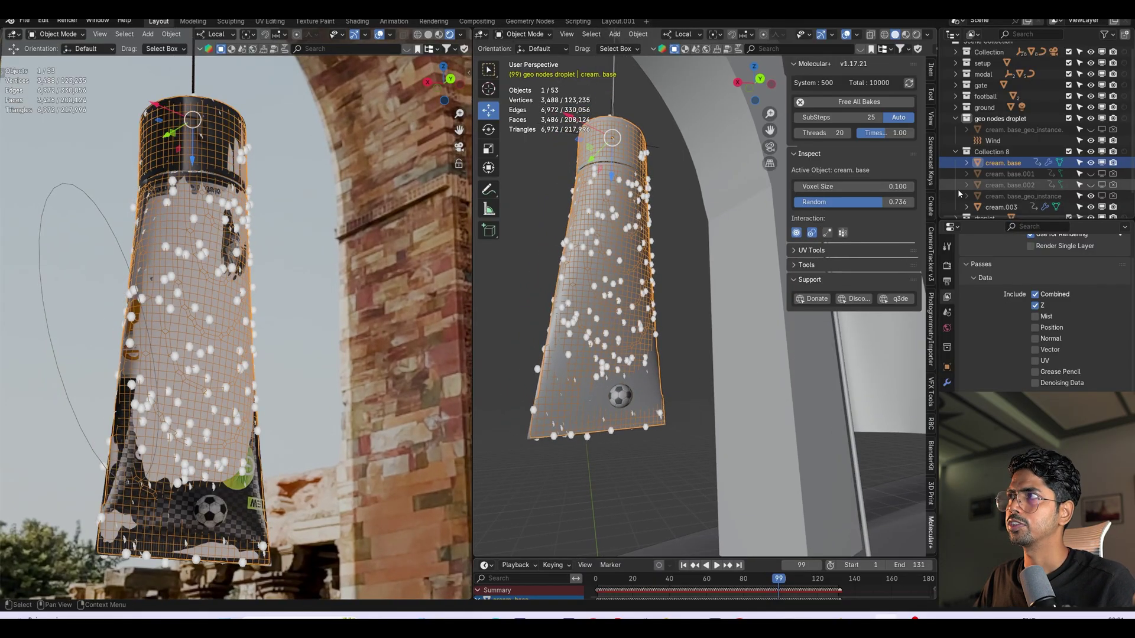
Select the cream. base.002 mesh, go to the first frame and change its interaction mode
{"action": "left_click", "coordinate": [1009, 185]}
{"action": "key", "text": "shift+Left"}
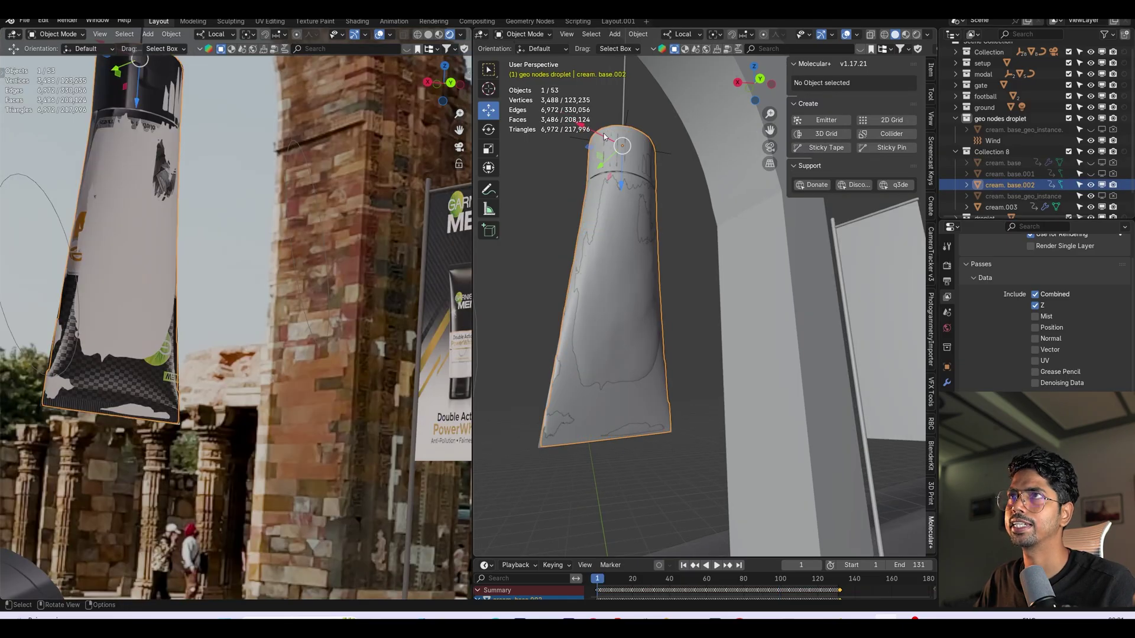
{"action": "left_click", "coordinate": [525, 33]}
{"action": "left_click", "coordinate": [552, 73]}
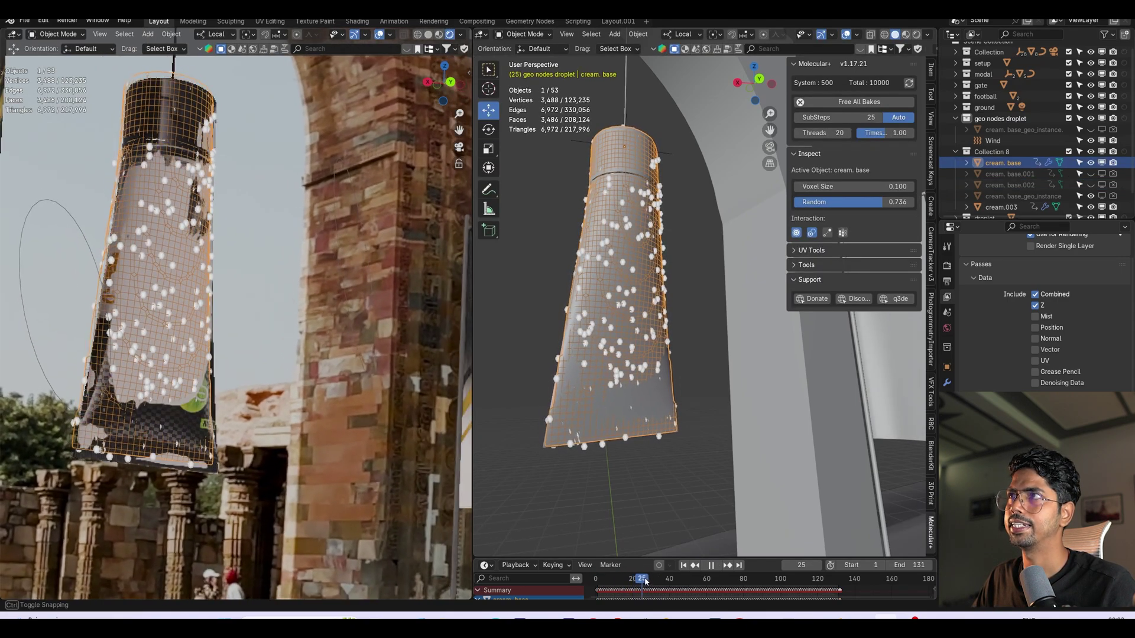
Stop playback, go to frame 5 and show the Field Weights of the cream. base particle system
{"action": "key", "text": "space"}
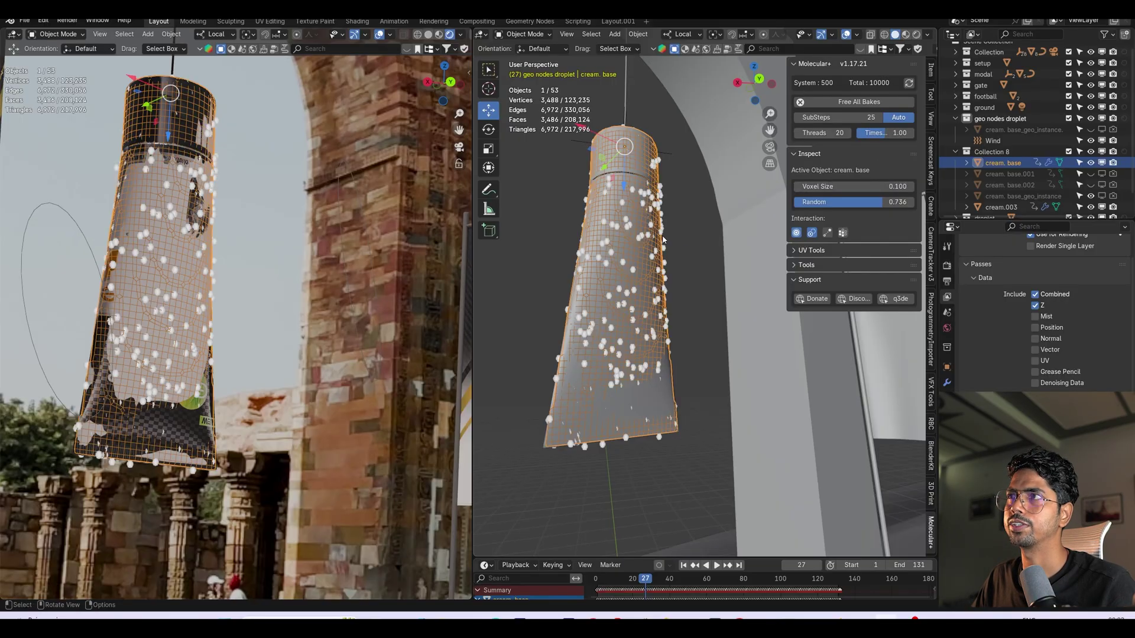
{"action": "left_click", "coordinate": [604, 577]}
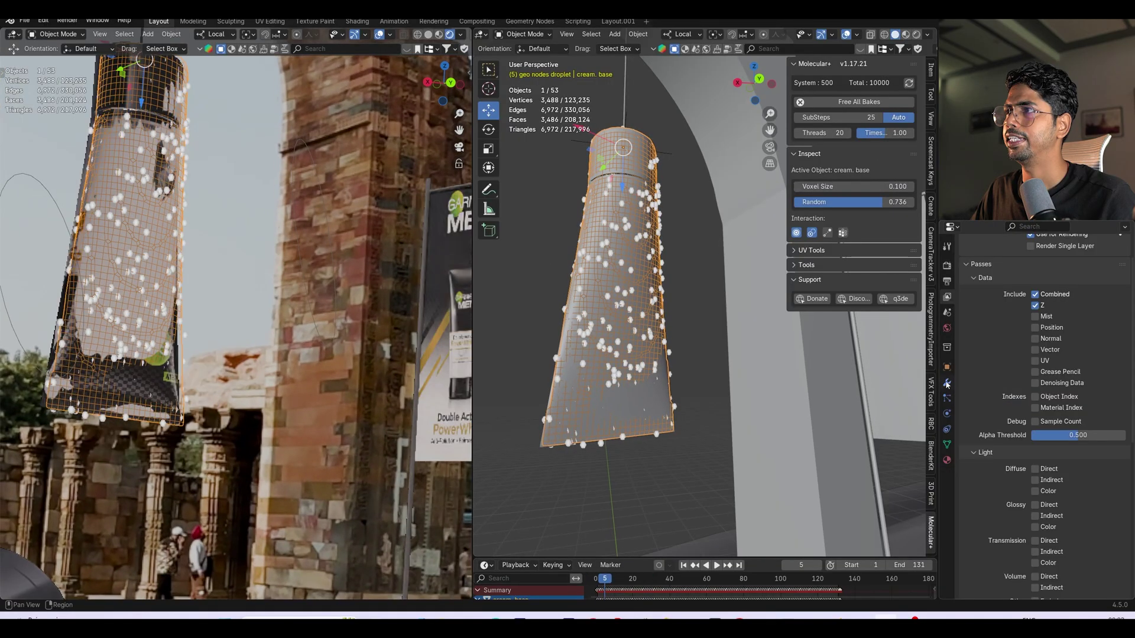
{"action": "left_click", "coordinate": [947, 399]}
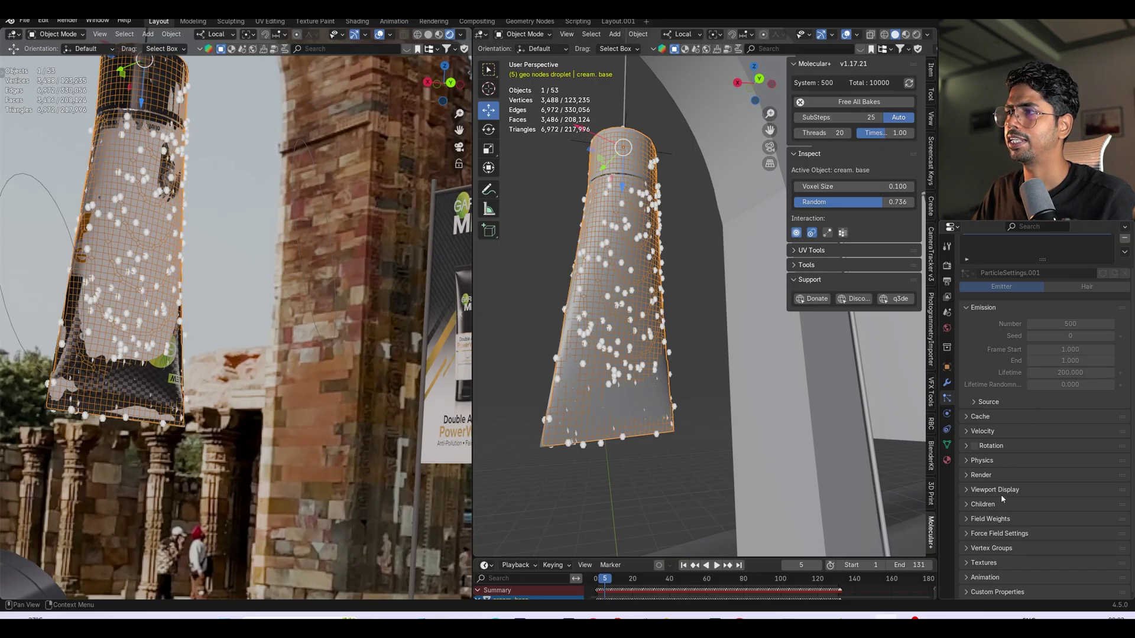
{"action": "left_click", "coordinate": [990, 519]}
{"action": "scroll", "coordinate": [994, 524], "scroll_direction": "down", "scroll_amount": 3}
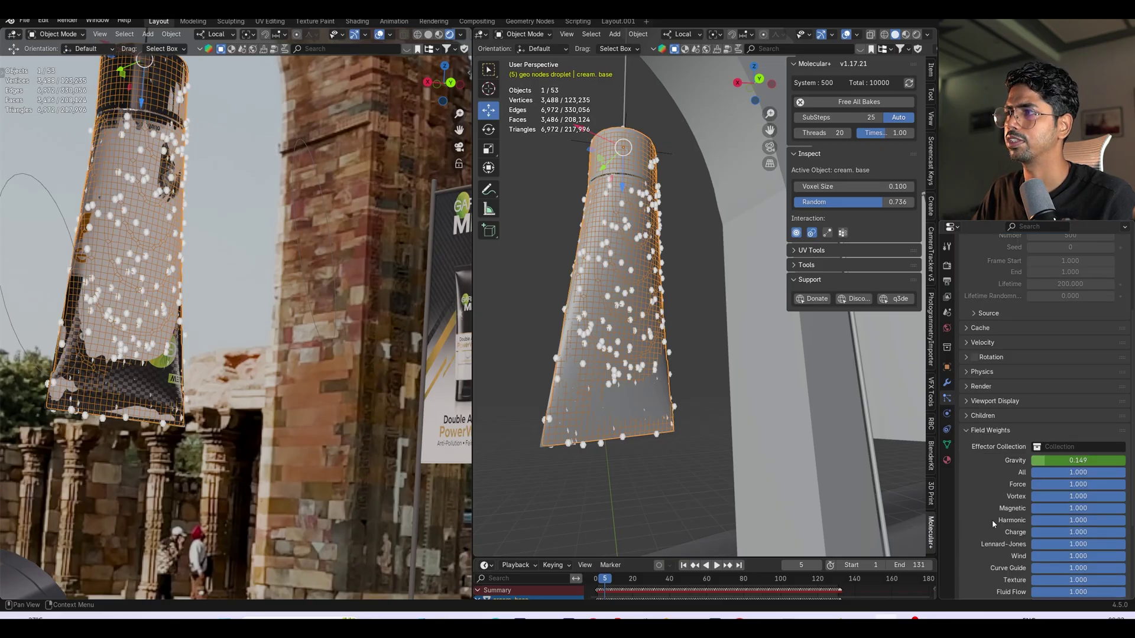
Play and scrub to frame 99 to review the keyframed gravity weight, and show the emitter's Molecular physics settings
{"action": "key", "text": "space"}
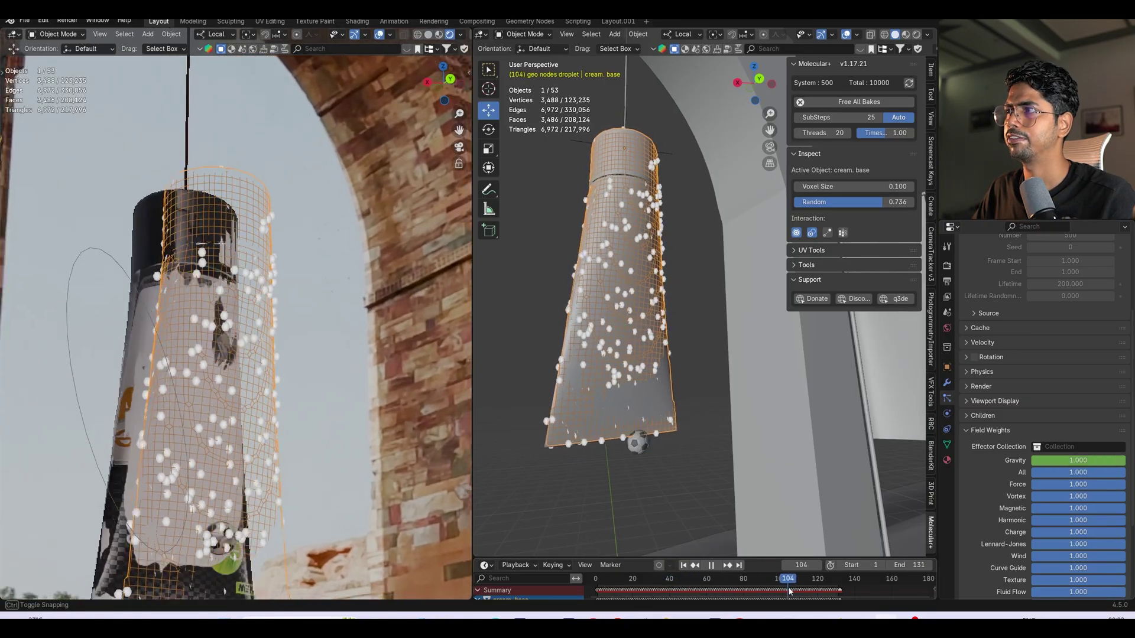
{"action": "mouse_move", "coordinate": [792, 591]}
{"action": "left_mouse_down"}
{"action": "mouse_move", "coordinate": [804, 588]}
{"action": "mouse_move", "coordinate": [757, 588]}
{"action": "mouse_move", "coordinate": [795, 585]}
{"action": "mouse_move", "coordinate": [778, 596]}
{"action": "left_mouse_up"}
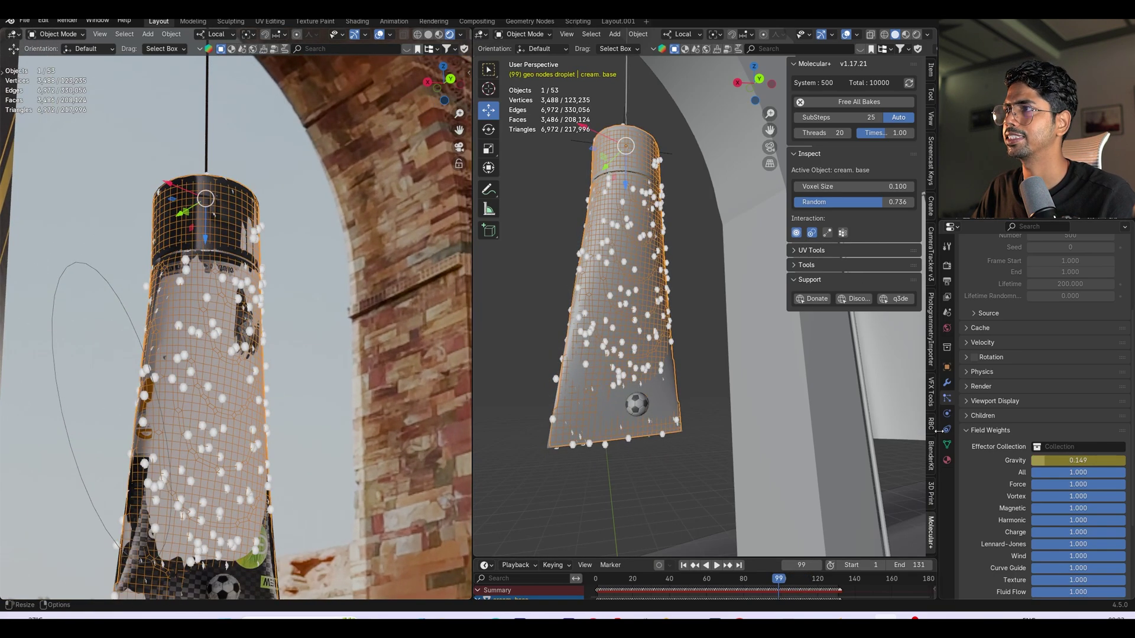
{"action": "left_click", "coordinate": [947, 414]}
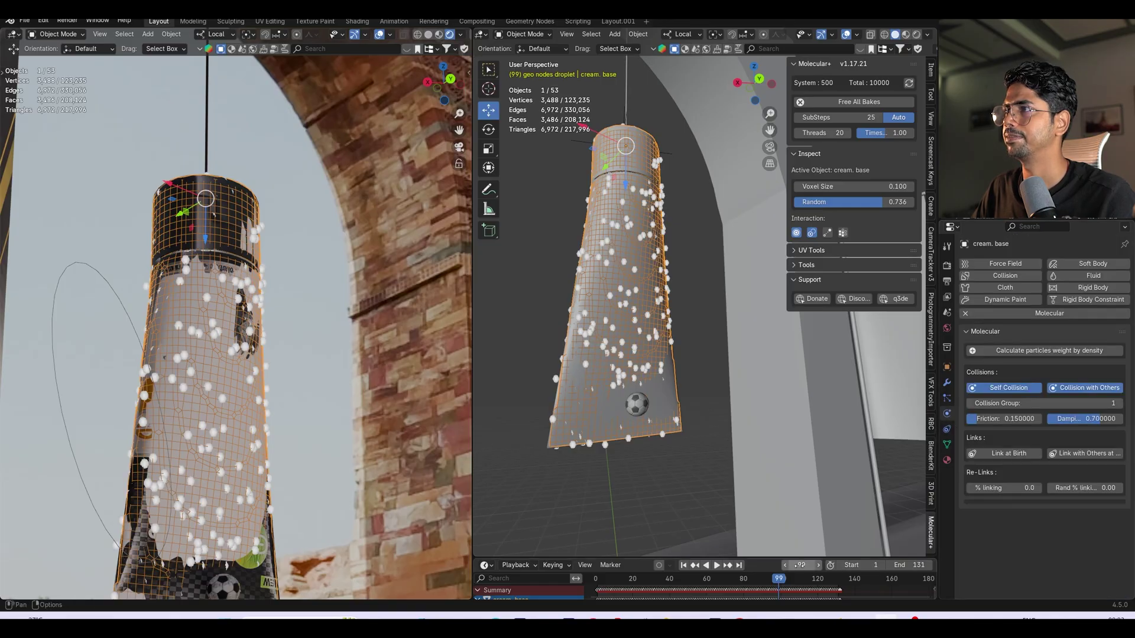
Select the cream.003 collider and scrub from the early frames past frame 100 to review its animated stickiness
{"action": "left_click", "coordinate": [641, 360]}
{"action": "left_click_drag", "start_coordinate": [632, 582], "coordinate": [658, 585]}
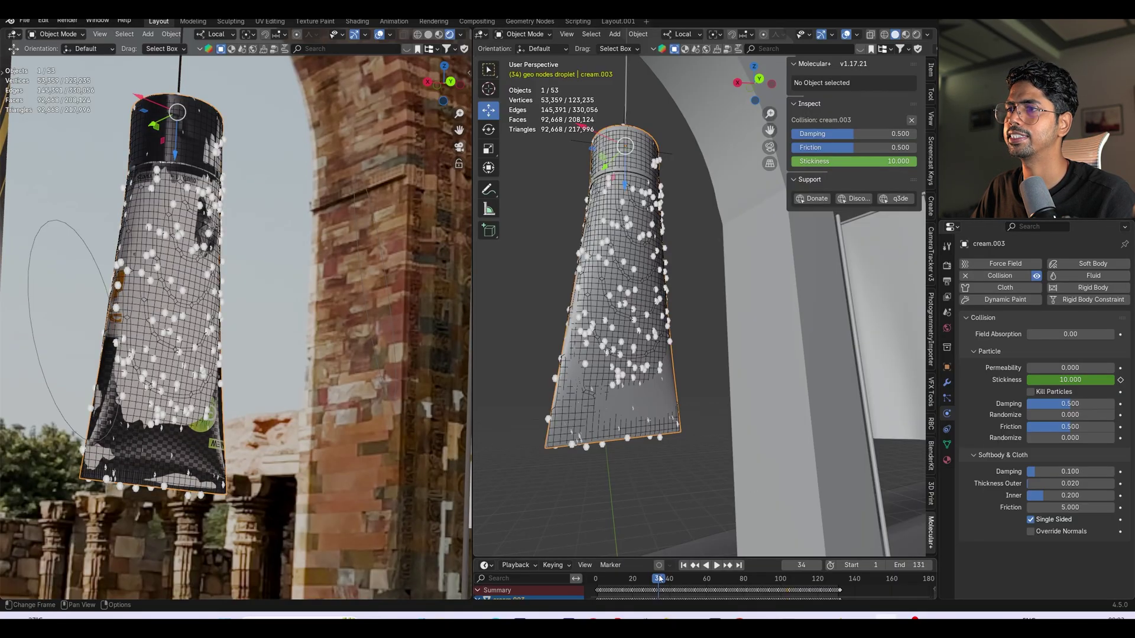
{"action": "left_click_drag", "start_coordinate": [660, 579], "coordinate": [805, 581]}
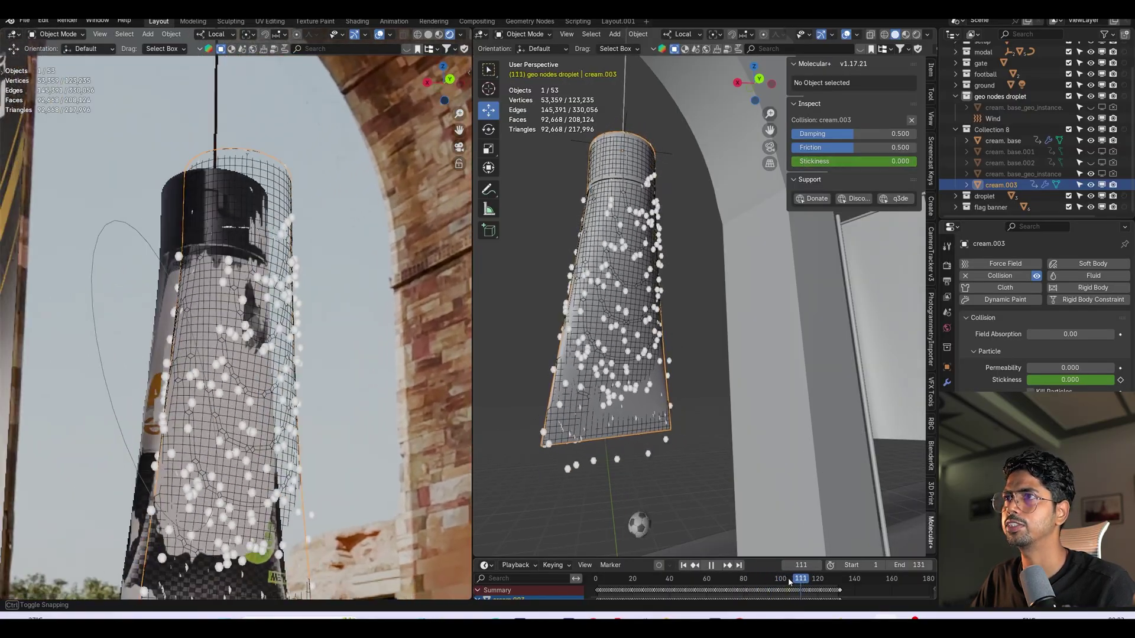
Select the cream. base emitter and look up the Convert to Geonodes option among its Molecular+ tools
{"action": "key", "text": "Escape"}
{"action": "left_click", "coordinate": [1000, 141]}
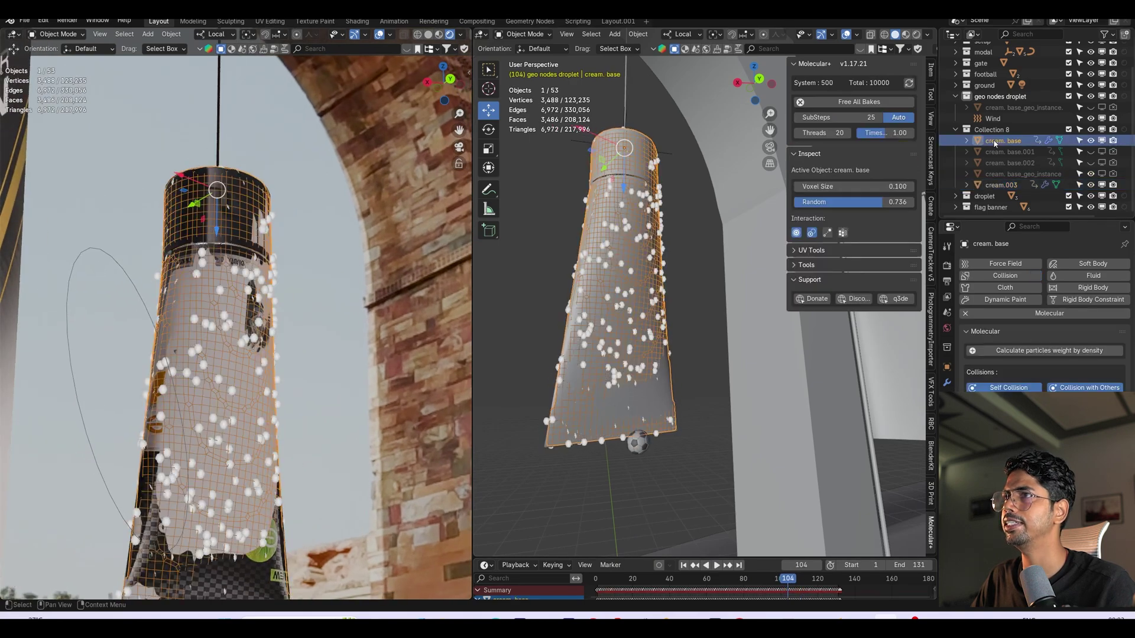
{"action": "left_click", "coordinate": [804, 266]}
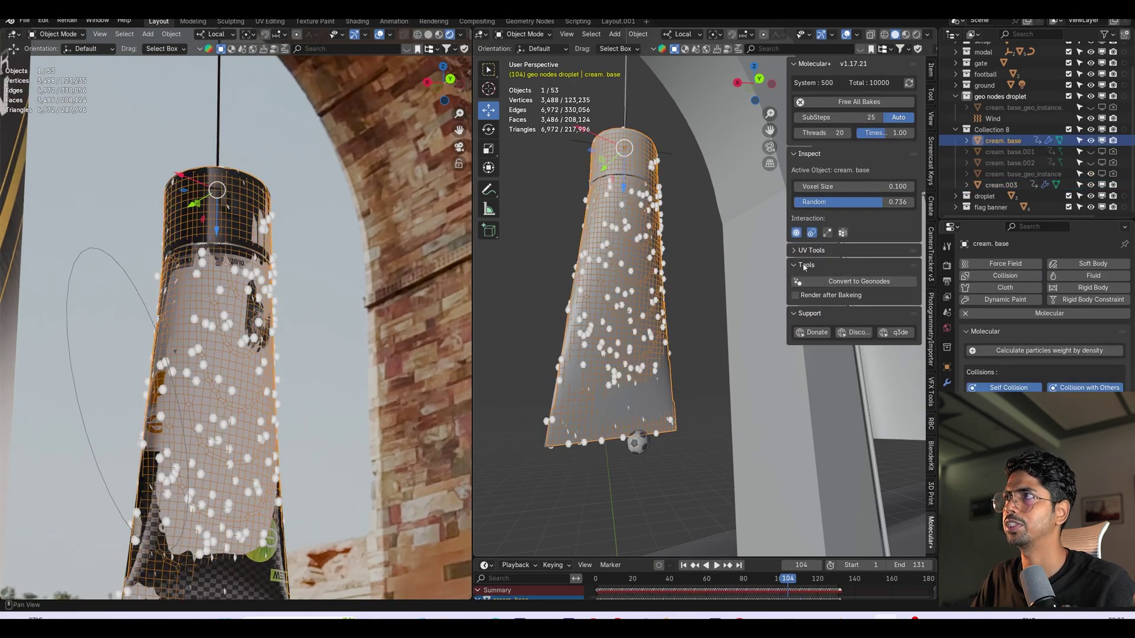
{"action": "left_click", "coordinate": [809, 266]}
Hide cream. base, enable cream. base_geo_instance for the viewport and render, and select it
{"action": "left_click", "coordinate": [1091, 141]}
{"action": "left_click", "coordinate": [1090, 174]}
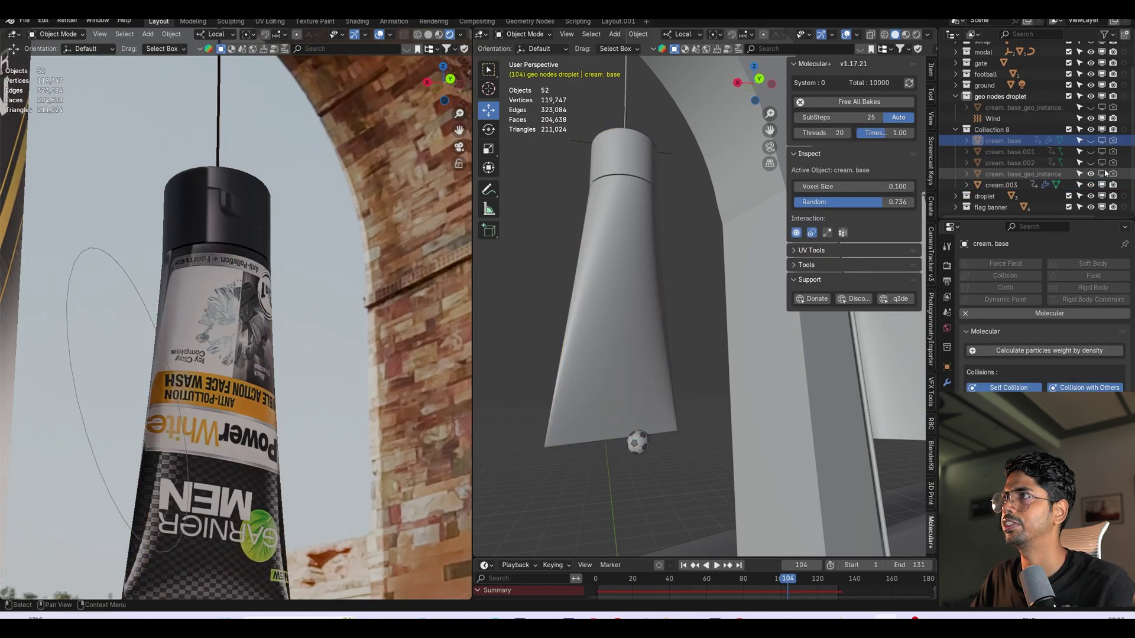
{"action": "left_click", "coordinate": [1101, 174]}
{"action": "left_click", "coordinate": [1112, 174]}
{"action": "left_click", "coordinate": [1023, 175]}
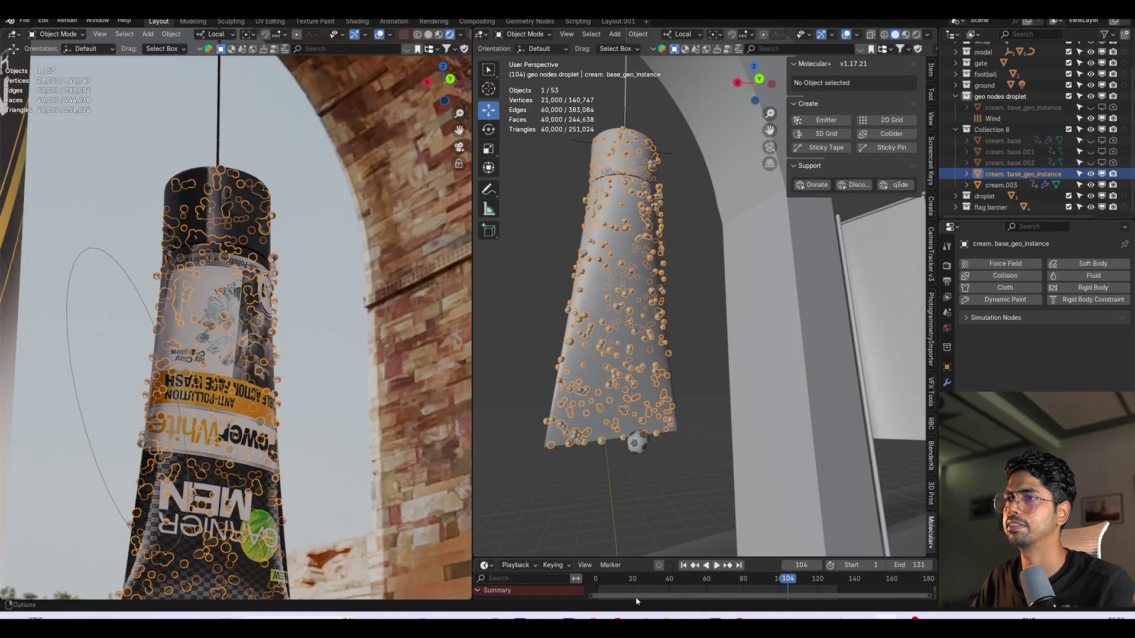
Scrub the timeline to about frame 102 to review the instanced particles, and hide cream. base_geo_instance
{"action": "left_click_drag", "start_coordinate": [610, 581], "coordinate": [785, 575]}
{"action": "left_click", "coordinate": [1091, 174]}
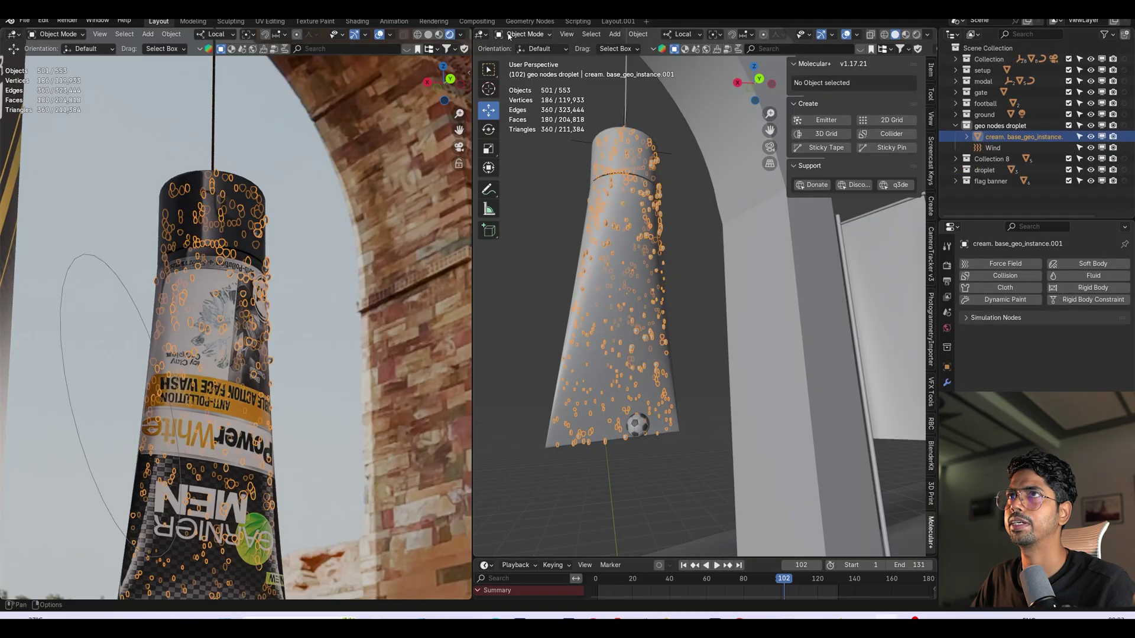
Switch the solid-shaded viewport to the Geometry Node Editor and bring the droplet object's Instance on Points node into view
{"action": "left_click", "coordinate": [482, 34]}
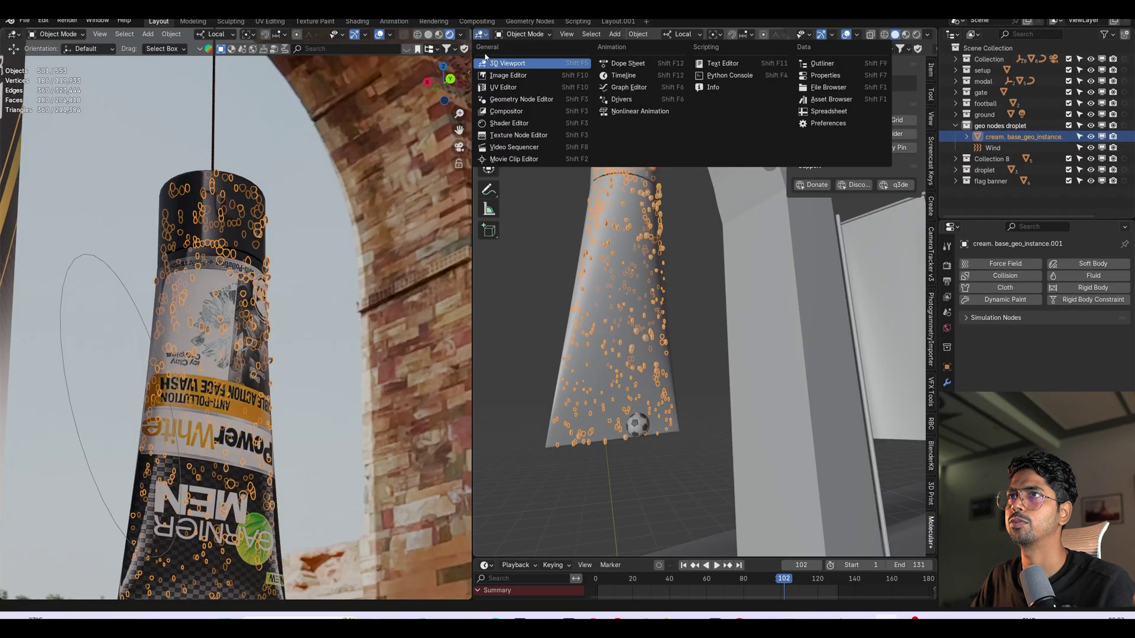
{"action": "left_click", "coordinate": [522, 99]}
{"action": "scroll", "coordinate": [782, 265], "scroll_direction": "down", "scroll_amount": 2}
{"action": "scroll", "coordinate": [782, 265], "scroll_direction": "up", "scroll_amount": 4}
{"action": "middle_click_drag", "start_coordinate": [864, 249], "coordinate": [819, 247]}
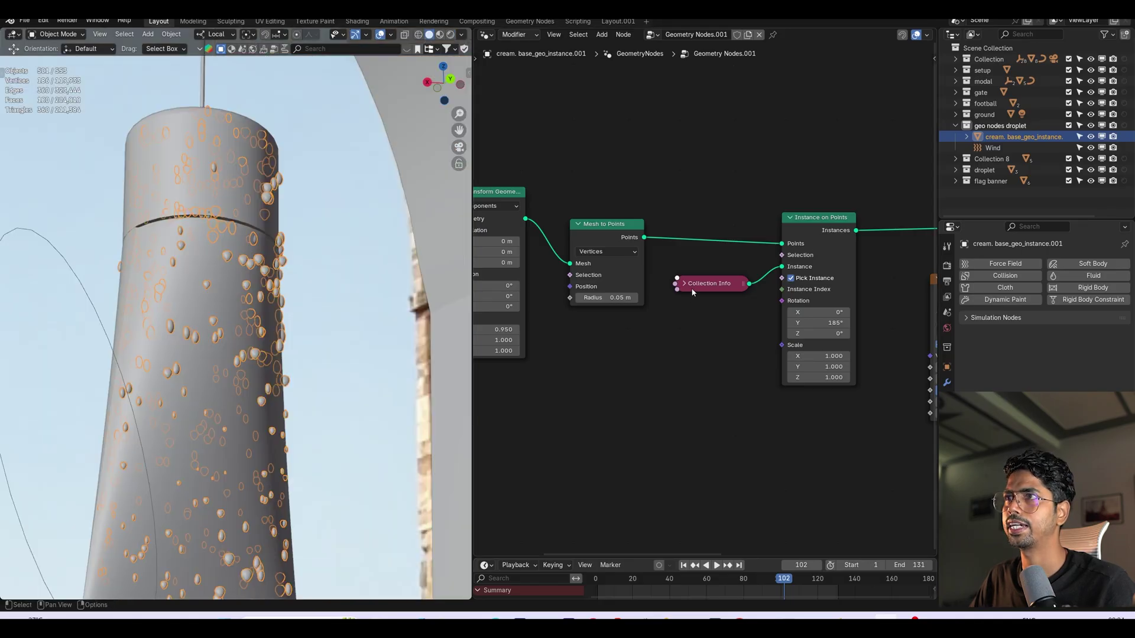
Select Icosphere, Icosphere.001 and Icosphere.002 in the droplet collection and isolate them in local view
{"action": "left_click", "coordinate": [955, 169]}
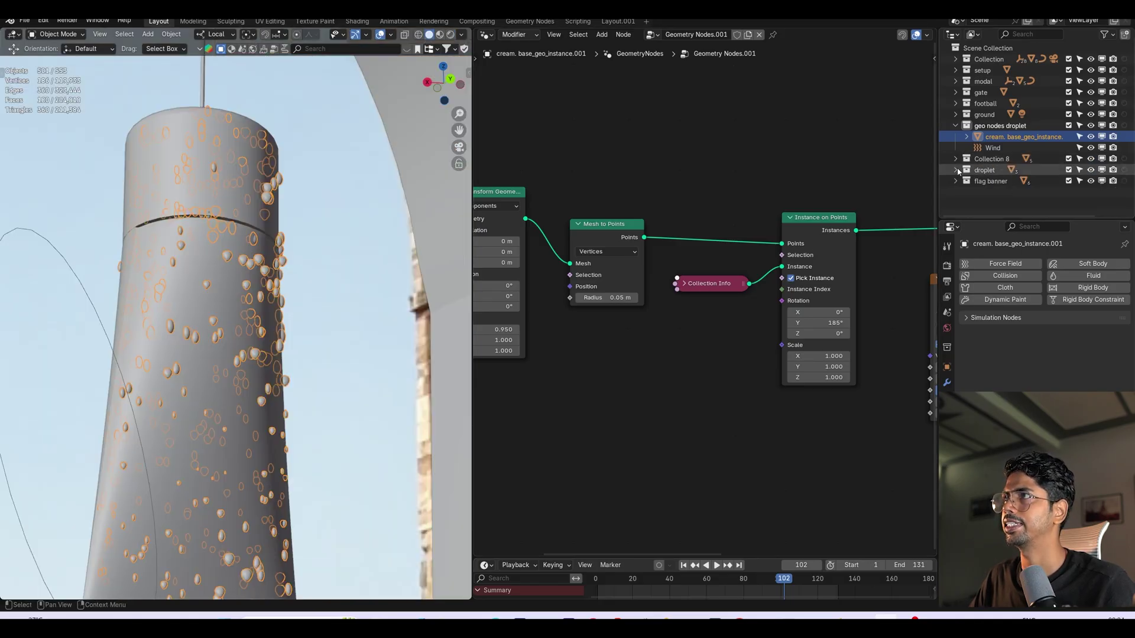
{"action": "left_click", "coordinate": [999, 181]}
{"action": "left_click", "coordinate": [1005, 192], "text": "ctrl"}
{"action": "left_click", "coordinate": [1005, 203], "text": "ctrl"}
{"action": "key", "text": "KP_Divide"}
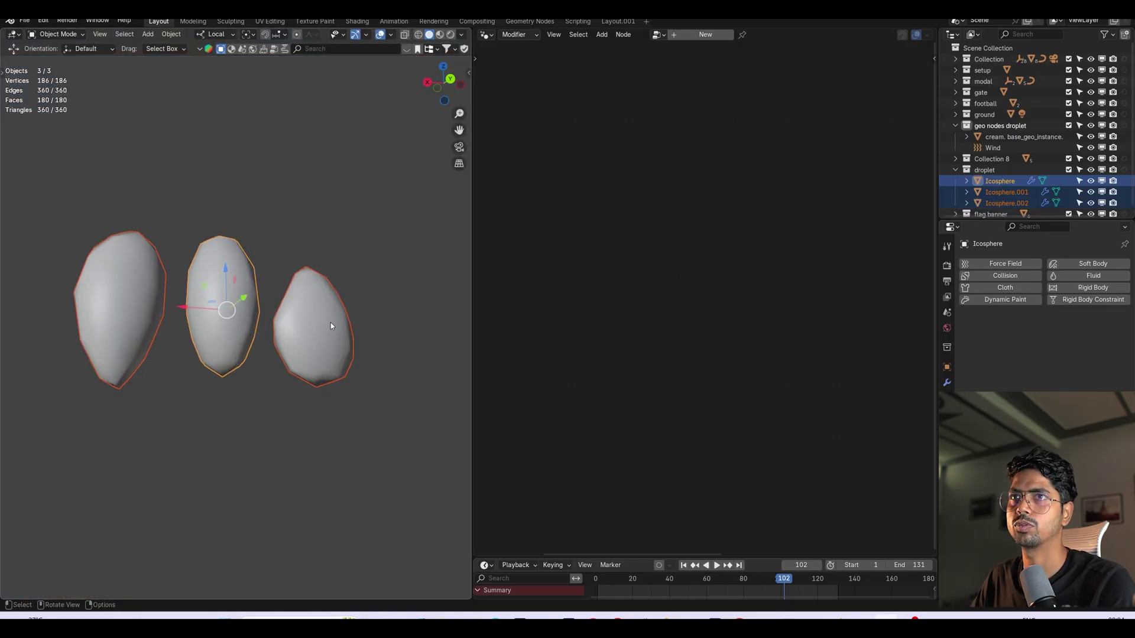
Inspect the three droplet meshes in rendered shading, and leave local view to examine them on the tube
{"action": "mouse_move", "coordinate": [310, 324]}
{"action": "middle_mouse_down"}
{"action": "mouse_move", "coordinate": [343, 339]}
{"action": "mouse_move", "coordinate": [291, 335]}
{"action": "middle_mouse_up"}
{"action": "left_click", "coordinate": [450, 35]}
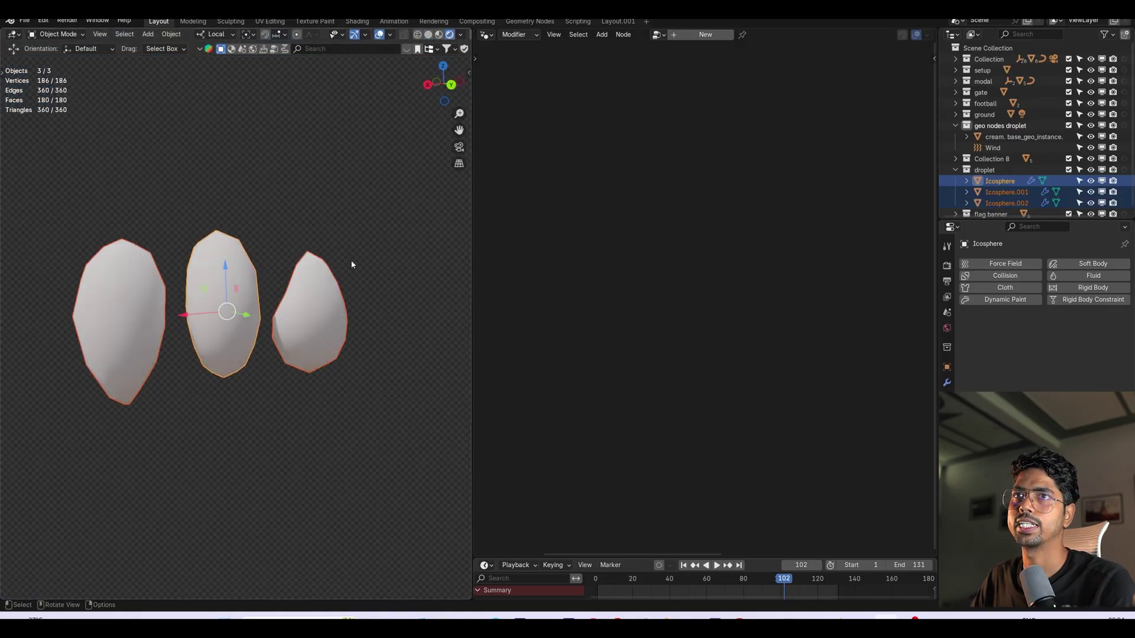
{"action": "middle_click_drag", "start_coordinate": [357, 263], "coordinate": [339, 197]}
{"action": "key", "text": "KP_Divide"}
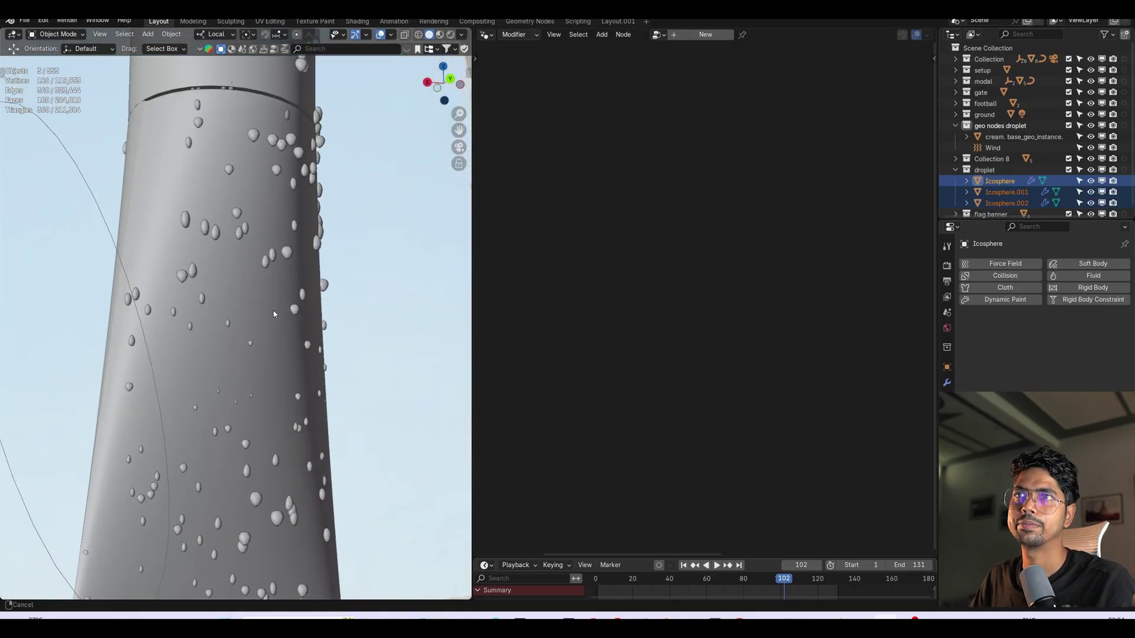
{"action": "scroll", "coordinate": [340, 247], "scroll_direction": "up", "scroll_amount": 1}
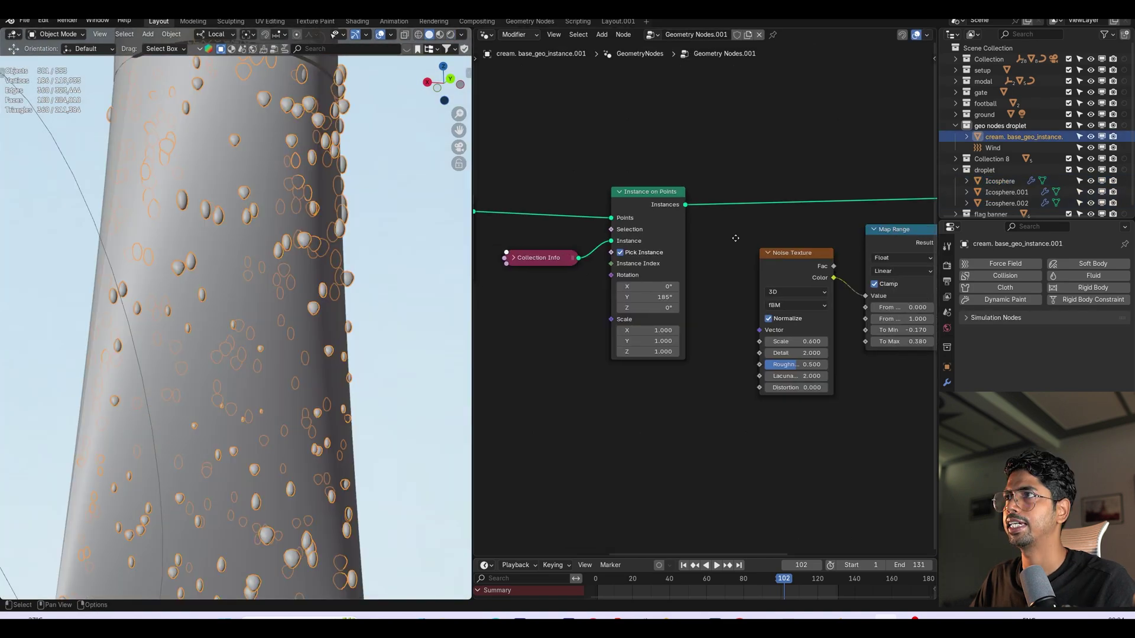
Bring the Noise Texture, Map Range and Scale Instances nodes into view, and select Scale Instances to explain the droplet sizing
{"action": "mouse_move", "coordinate": [928, 207]}
{"action": "middle_mouse_down"}
{"action": "mouse_move", "coordinate": [864, 207]}
{"action": "mouse_move", "coordinate": [813, 225]}
{"action": "middle_mouse_up"}
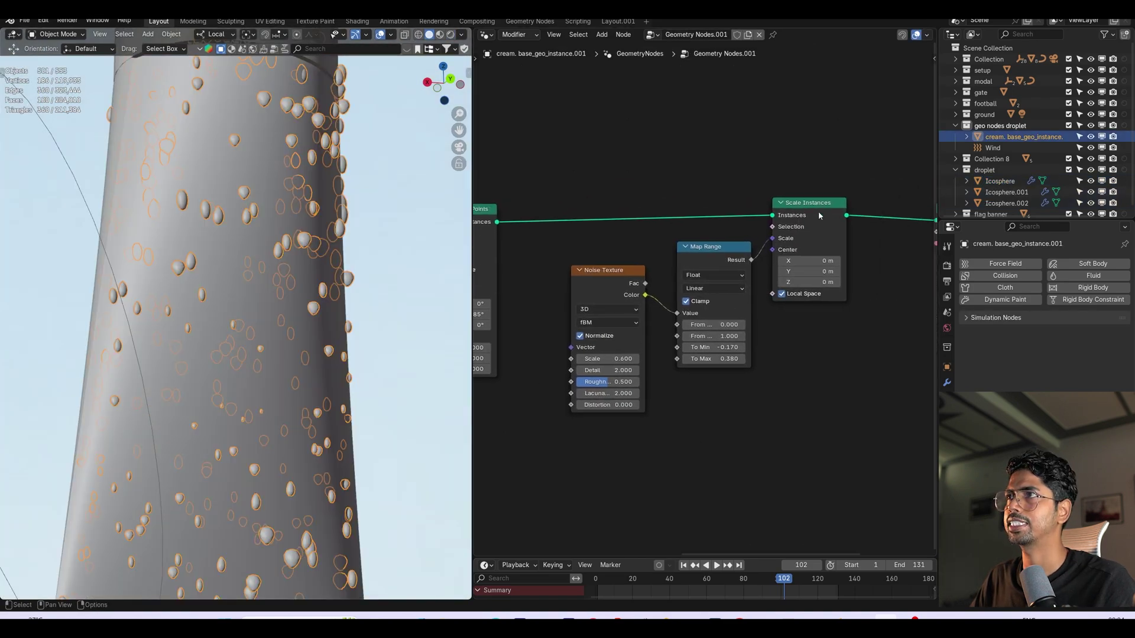
{"action": "left_click_drag", "start_coordinate": [819, 213], "coordinate": [823, 210]}
{"action": "middle_click_drag", "start_coordinate": [609, 382], "coordinate": [656, 365]}
{"action": "mouse_move", "coordinate": [762, 342]}
{"action": "left_mouse_down"}
{"action": "mouse_move", "coordinate": [795, 341]}
{"action": "mouse_move", "coordinate": [748, 342]}
{"action": "mouse_move", "coordinate": [795, 342]}
{"action": "mouse_move", "coordinate": [768, 342]}
{"action": "left_mouse_up"}
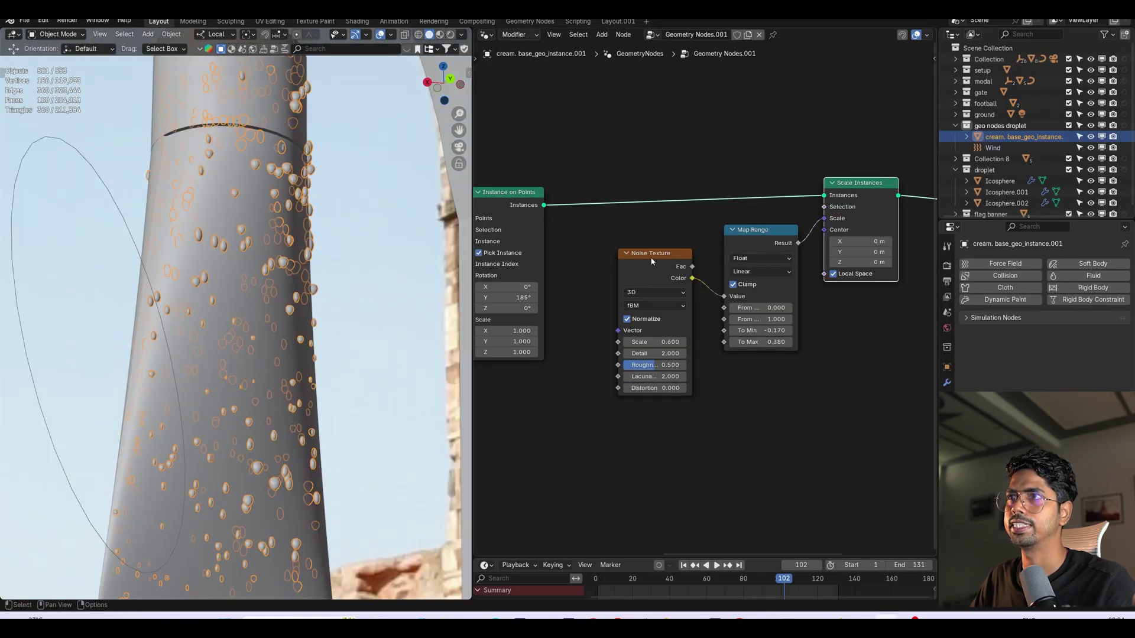
Move the Noise Texture node slightly lower, try a different noise scale and undo that change
{"action": "left_click_drag", "start_coordinate": [651, 260], "coordinate": [651, 290]}
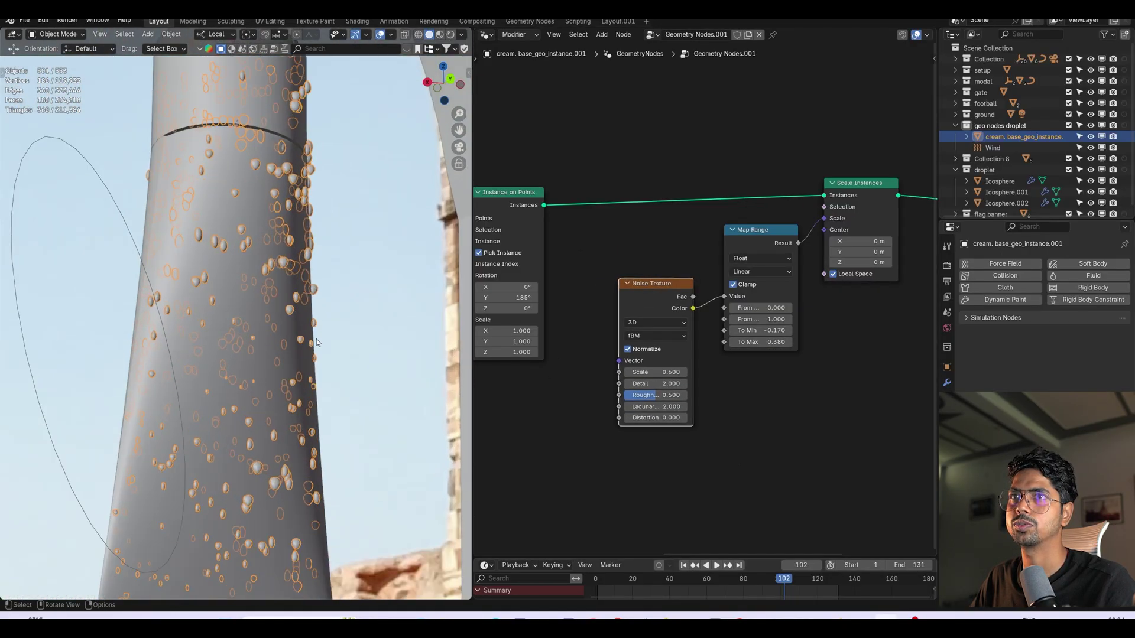
{"action": "left_click_drag", "start_coordinate": [656, 374], "coordinate": [679, 374]}
{"action": "key", "text": "ctrl+z"}
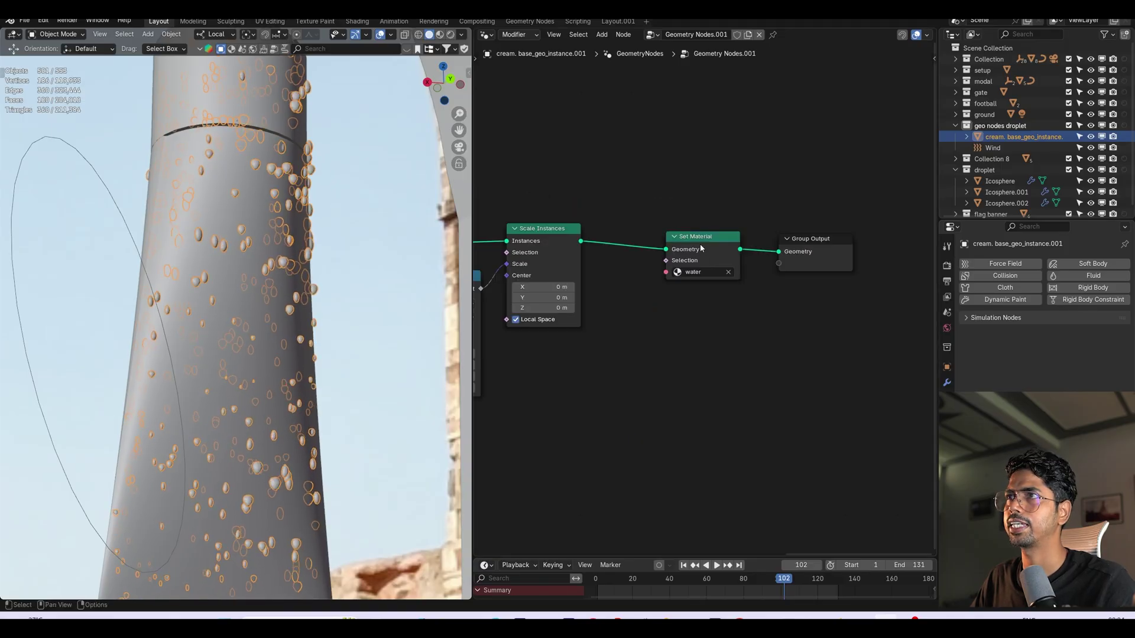
Select the Set Material node that assigns the water material and bring it into view with the Group Output
{"action": "left_click", "coordinate": [700, 247]}
{"action": "middle_click_drag", "start_coordinate": [619, 265], "coordinate": [682, 270]}
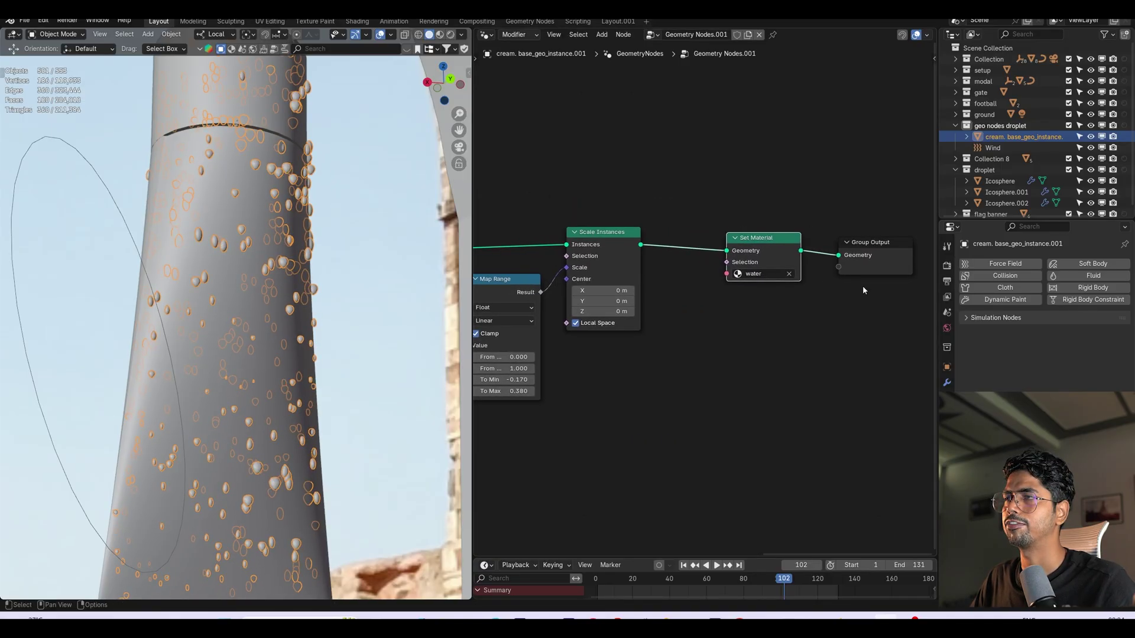
{"action": "scroll", "coordinate": [705, 302], "scroll_direction": "down", "scroll_amount": 2}
Switch the solid-shaded viewport to rendered shading, deselect the droplet object, and play the animation around the ball's impact to frame 97
{"action": "left_click", "coordinate": [451, 34]}
{"action": "left_click", "coordinate": [313, 312]}
{"action": "scroll", "coordinate": [312, 322], "scroll_direction": "down", "scroll_amount": 4}
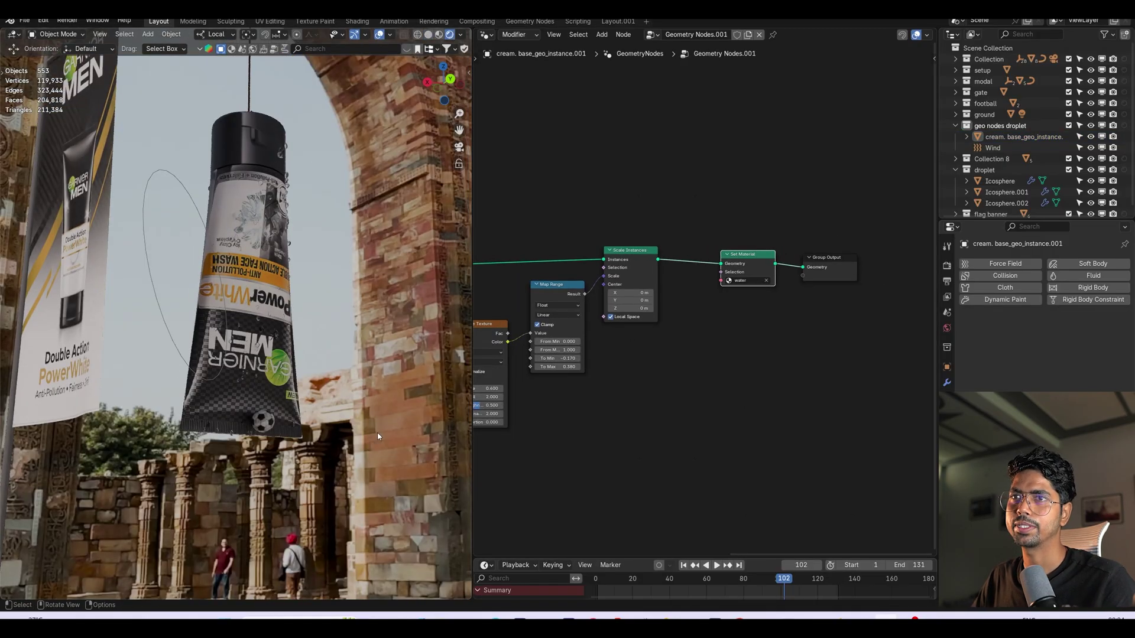
{"action": "left_click_drag", "start_coordinate": [732, 579], "coordinate": [741, 580]}
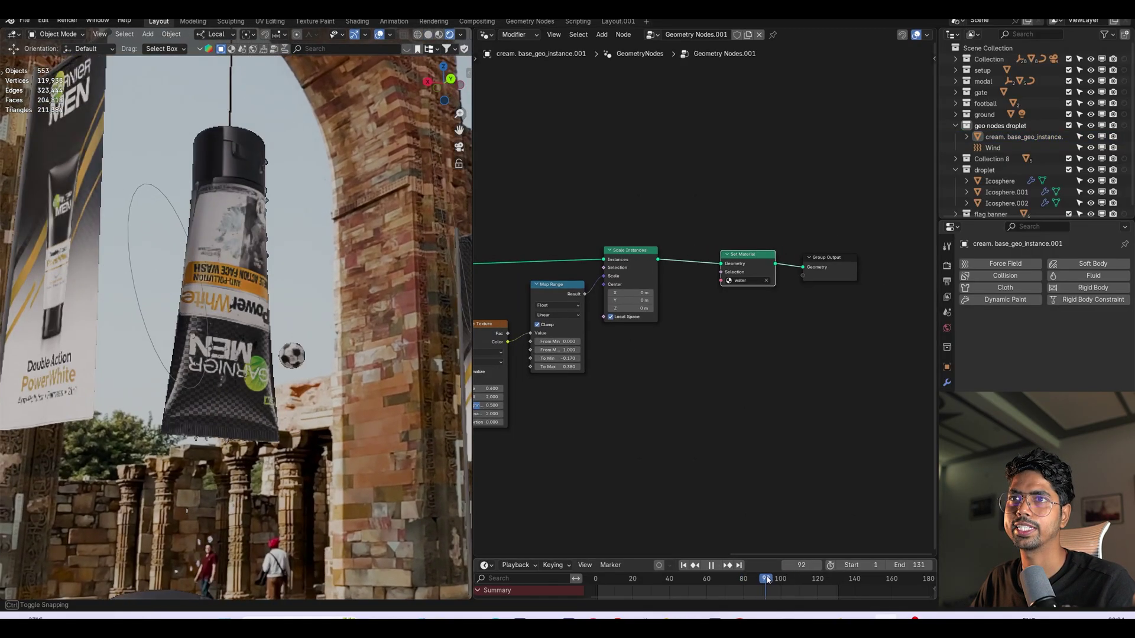
{"action": "key", "text": "space"}
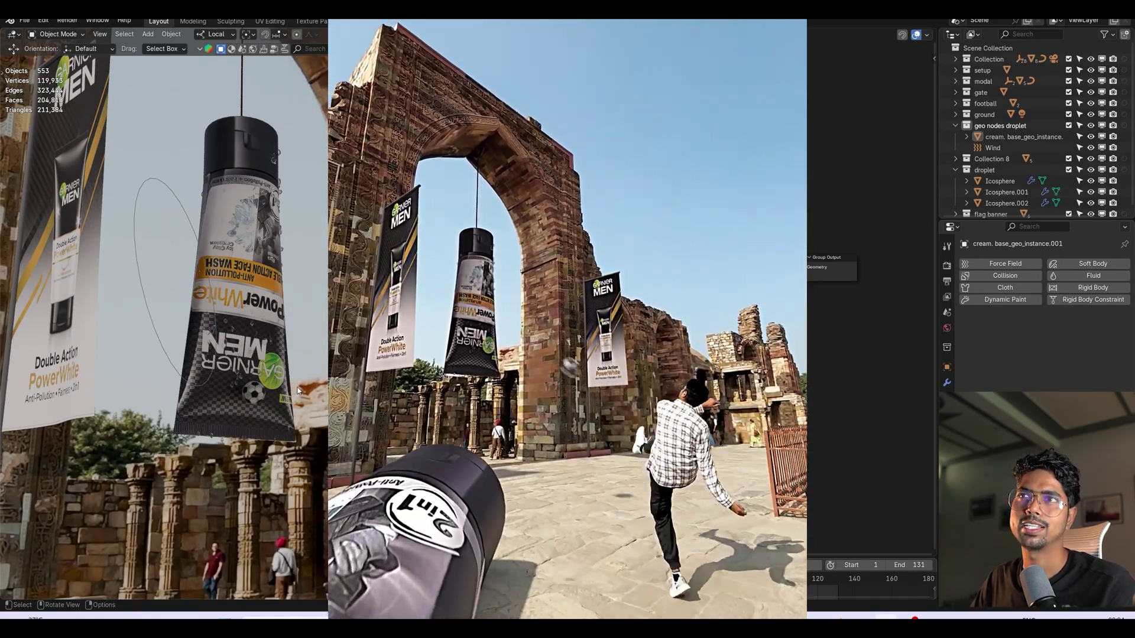
Inspect the rendered water droplets on the hanging tube up close, and return to a view of the whole arch
{"action": "scroll", "coordinate": [297, 391], "scroll_direction": "down", "scroll_amount": 3}
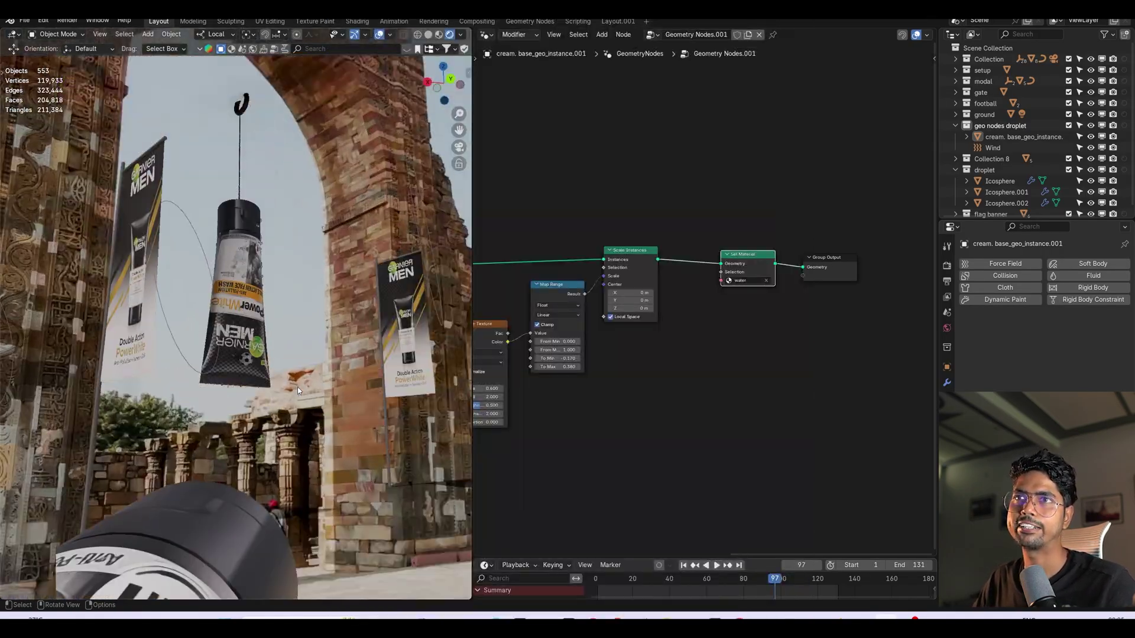
{"action": "scroll", "coordinate": [297, 387], "scroll_direction": "up", "scroll_amount": 7}
{"action": "scroll", "coordinate": [331, 312], "scroll_direction": "down", "scroll_amount": 1}
{"action": "middle_click_drag", "start_coordinate": [296, 281], "coordinate": [272, 379], "text": "shift"}
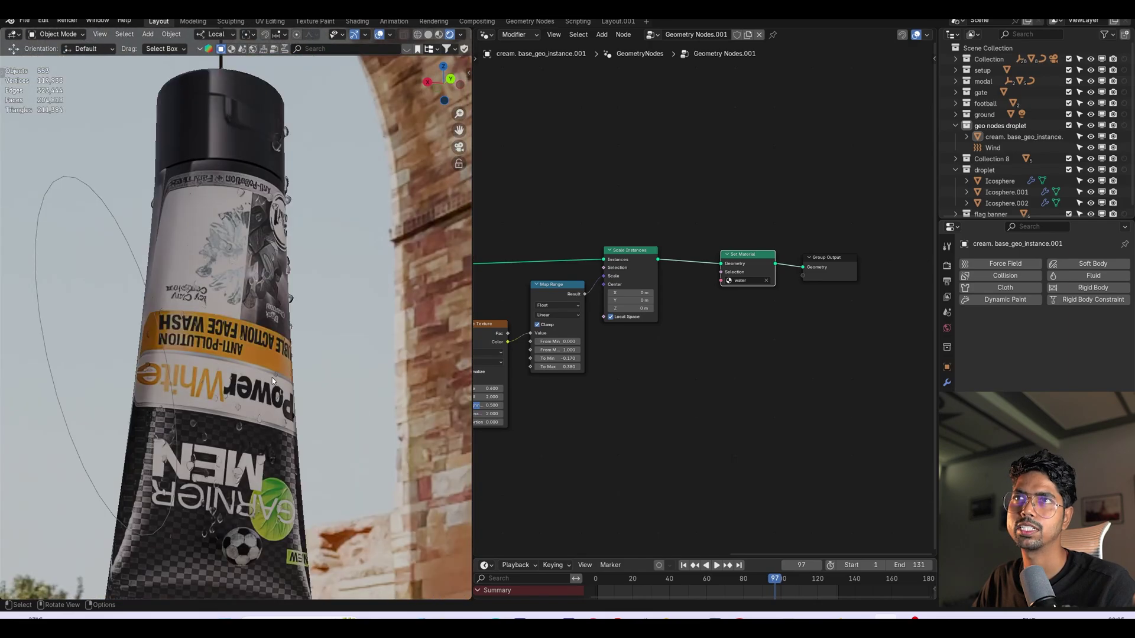
{"action": "scroll", "coordinate": [274, 380], "scroll_direction": "down", "scroll_amount": 5}
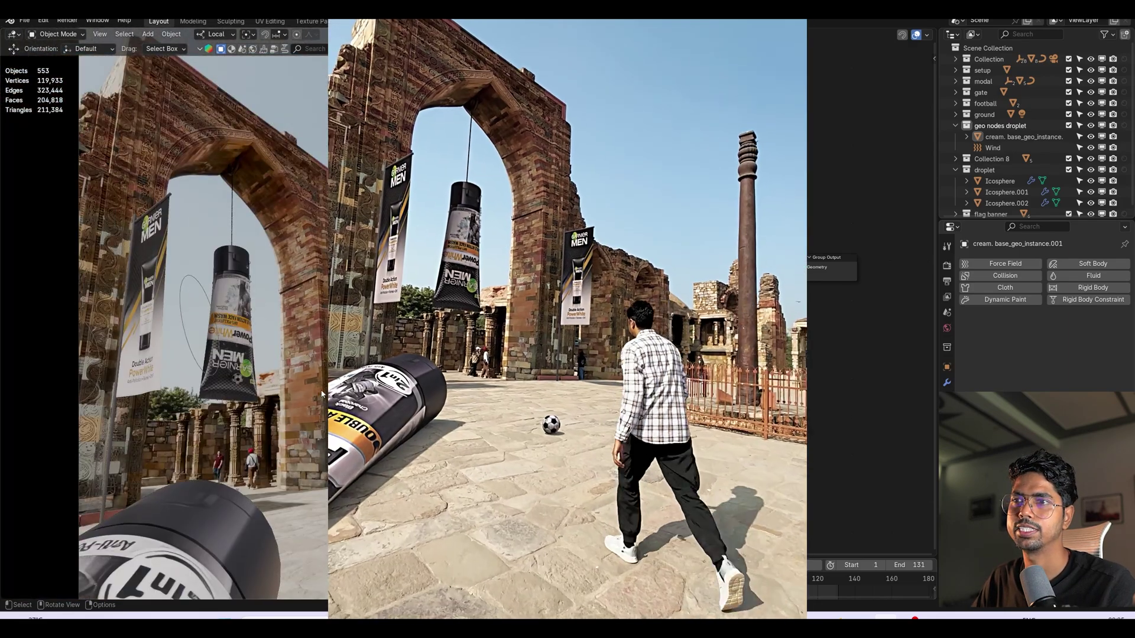
{"action": "key", "text": "alt+Tab"}
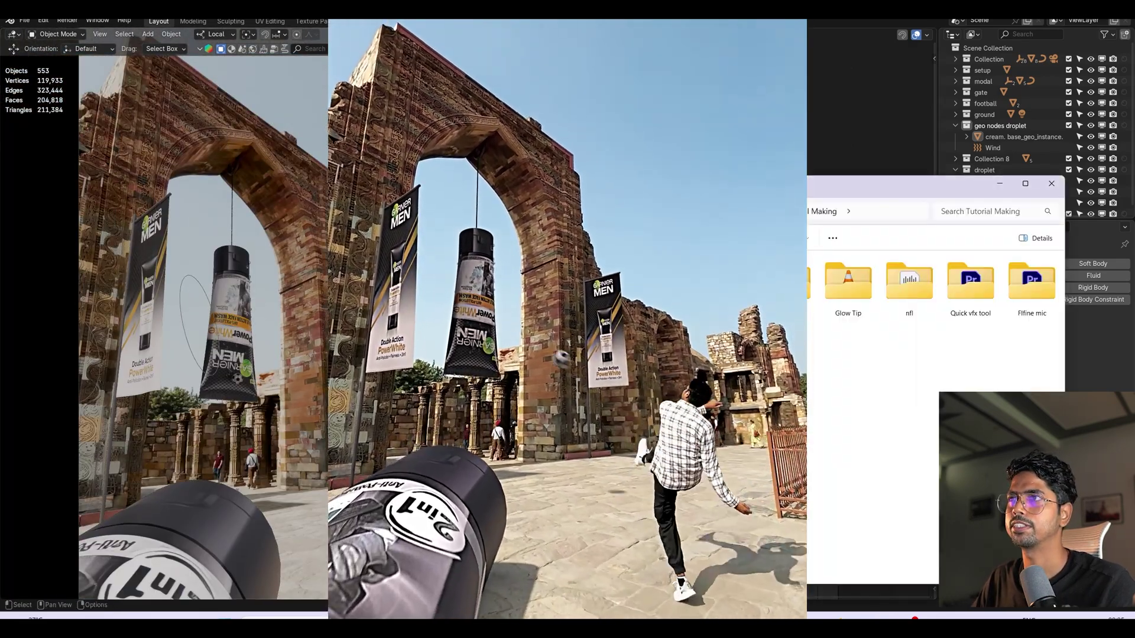
{"action": "key", "text": "alt+Tab"}
Switch the Geometry Node Editor to a 3D Viewport and frame the hanging tube inside the arch
{"action": "left_click", "coordinate": [486, 34]}
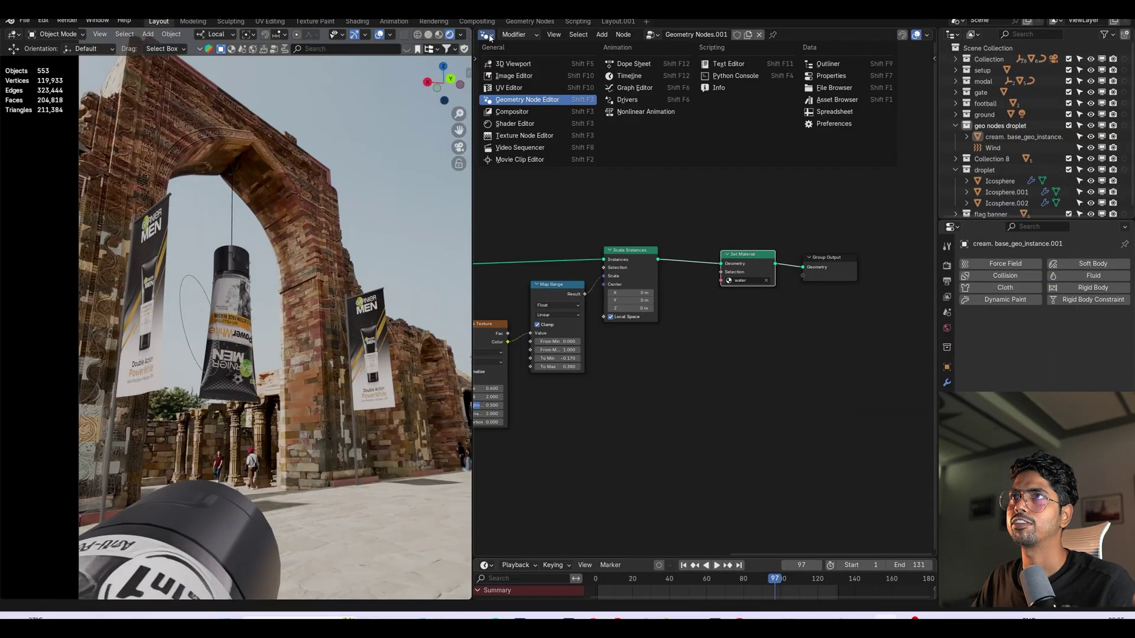
{"action": "left_click", "coordinate": [501, 63]}
{"action": "scroll", "coordinate": [679, 357], "scroll_direction": "down", "scroll_amount": 5}
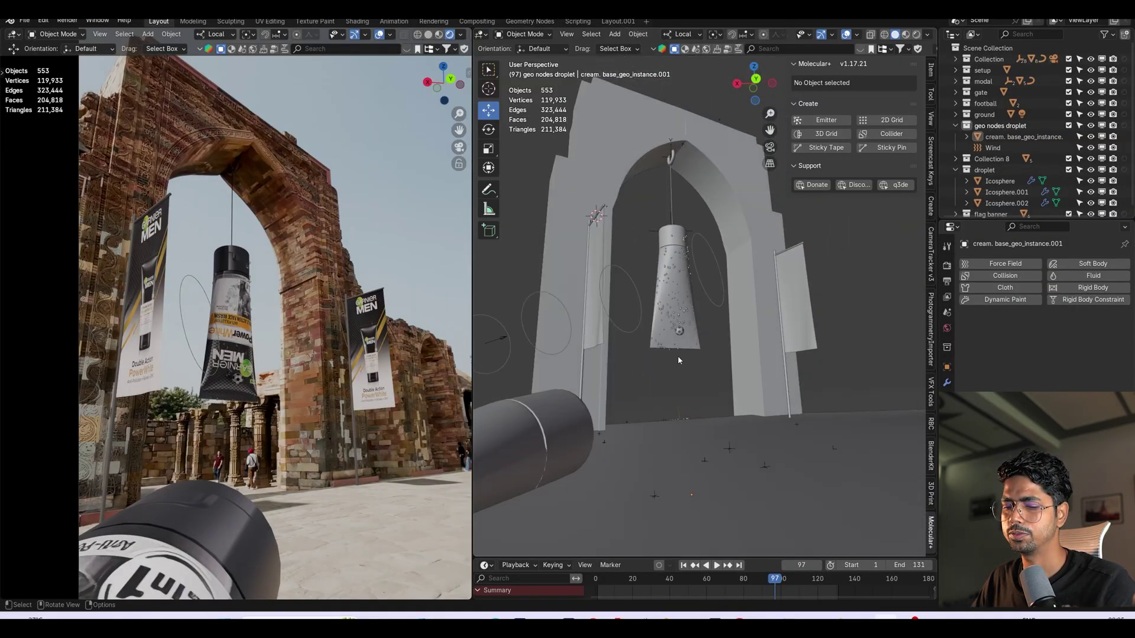
{"action": "middle_click_drag", "start_coordinate": [678, 356], "coordinate": [701, 370]}
{"action": "scroll", "coordinate": [703, 378], "scroll_direction": "up", "scroll_amount": 2}
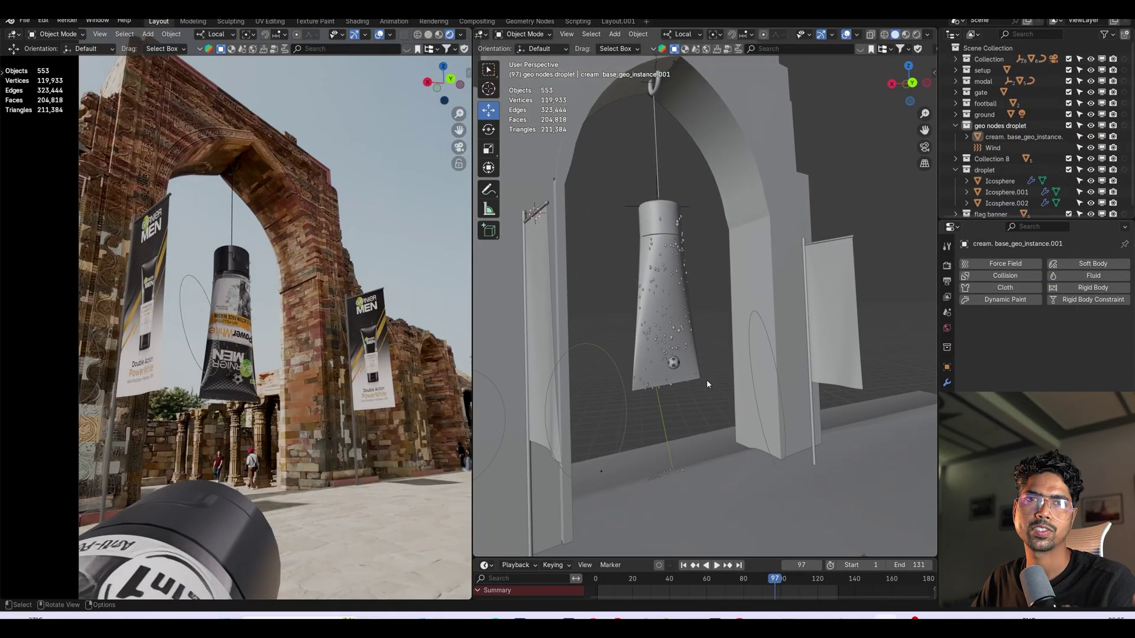